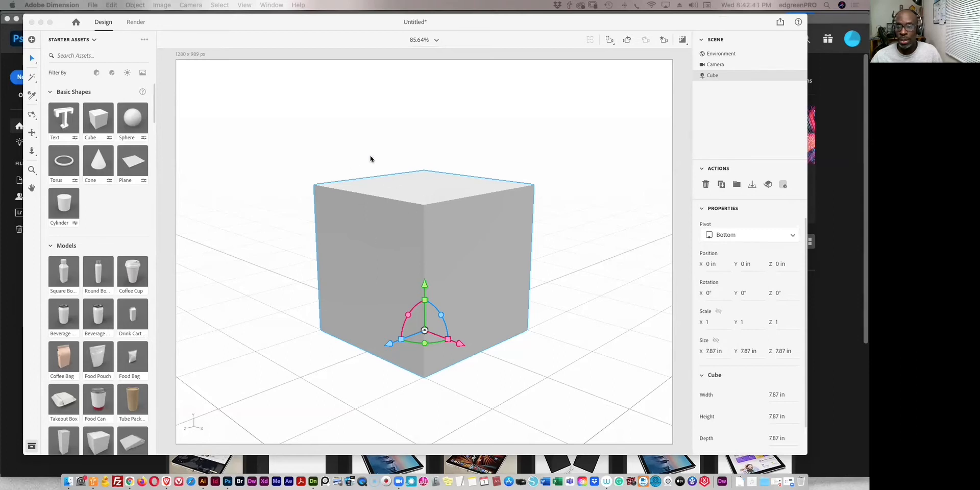
# Delete the existing cube from the scene and add a new Cube from the basic shapes.
pyautogui.press('Delete')
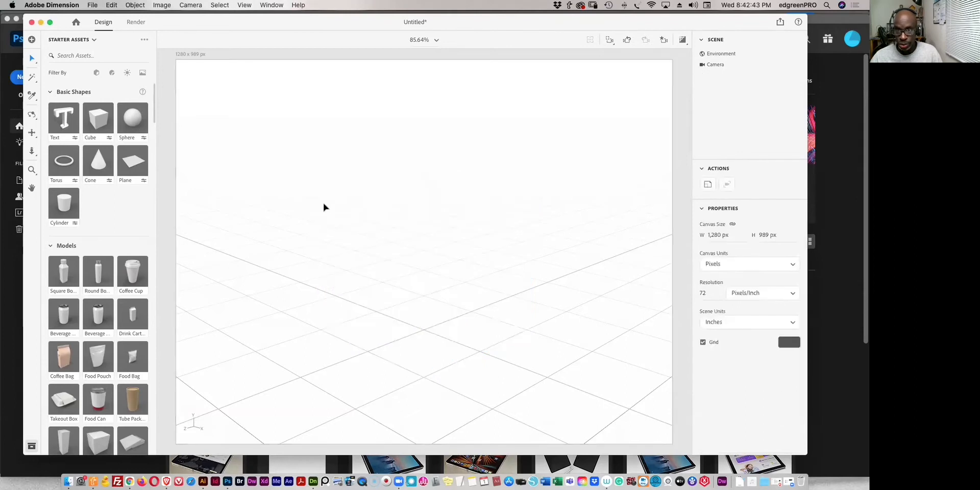
pyautogui.click(102, 120)
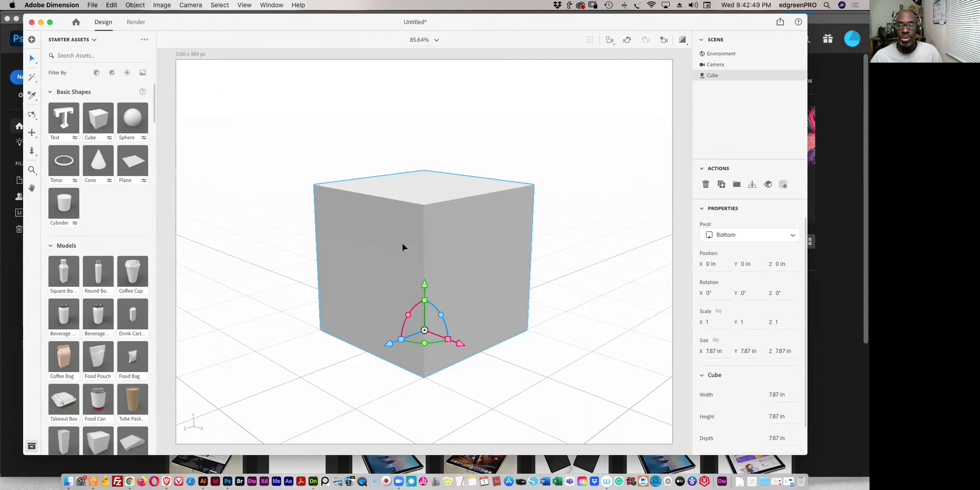
# Export the cube's UVs to the Desktop at a resolution of 1024 x 1024.
pyautogui.click(135, 5)
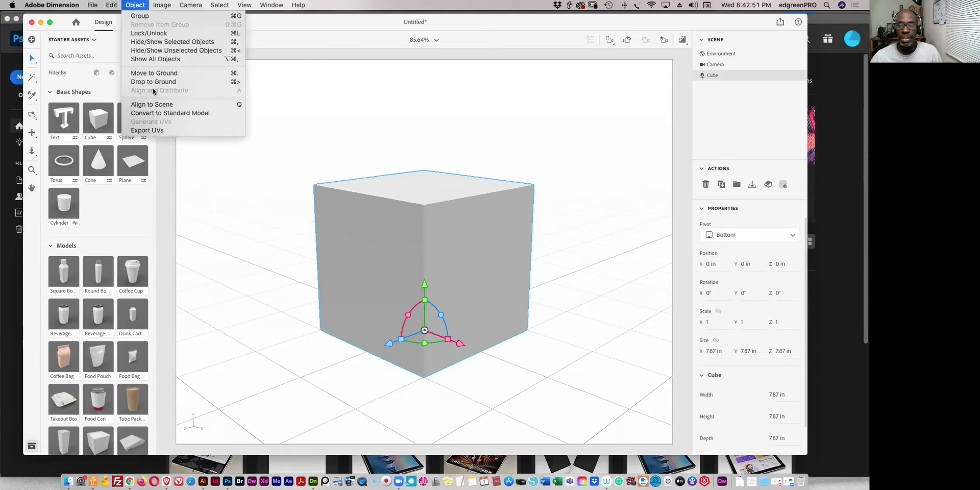
pyautogui.click(148, 130)
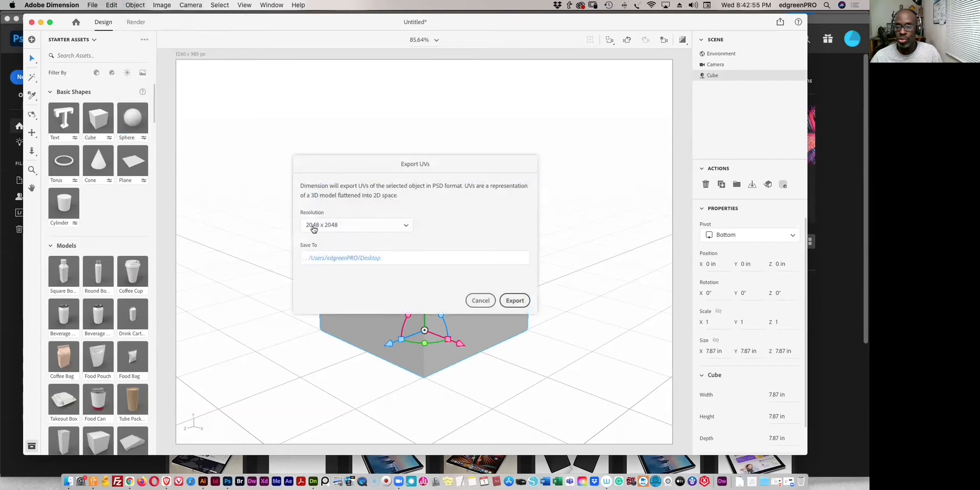
pyautogui.click(374, 225)
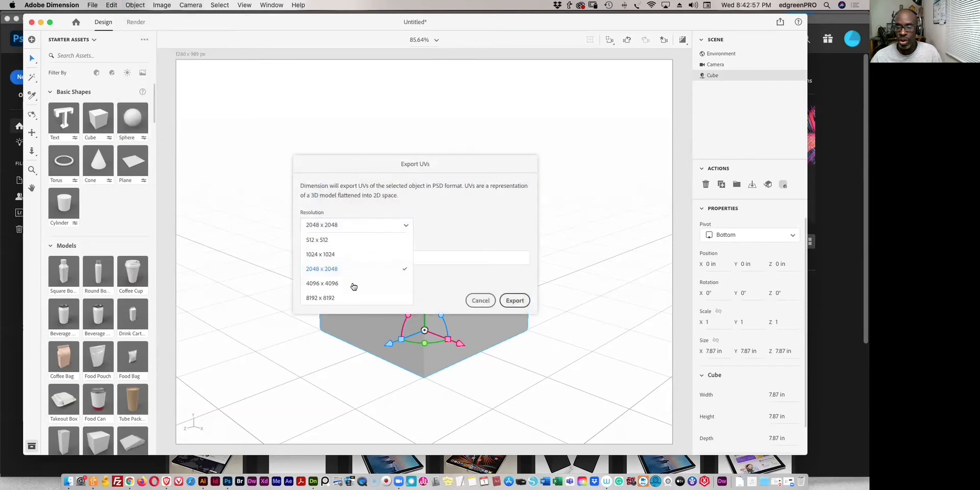
pyautogui.click(332, 254)
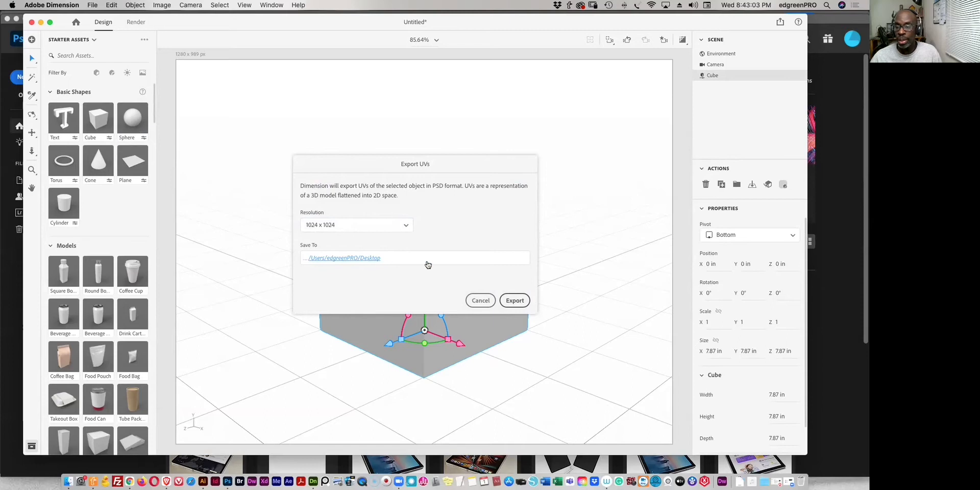
pyautogui.click(514, 301)
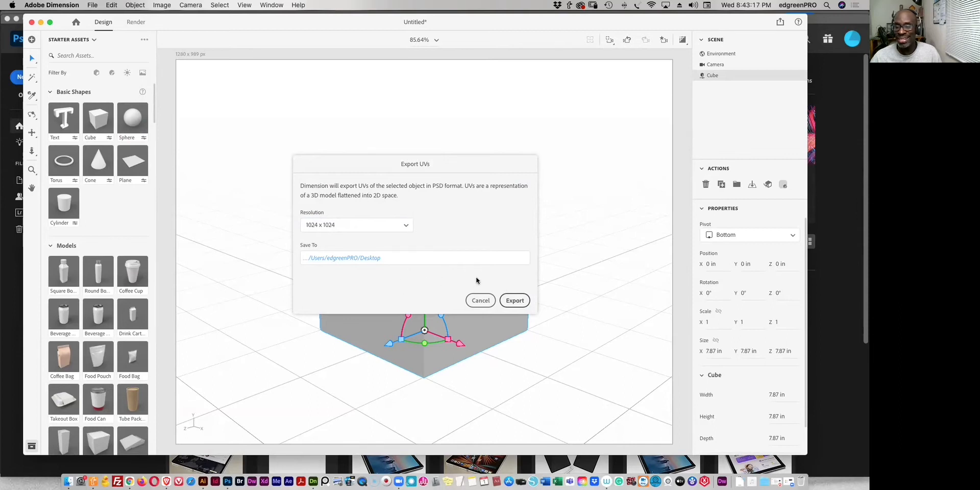
pyautogui.click(515, 301)
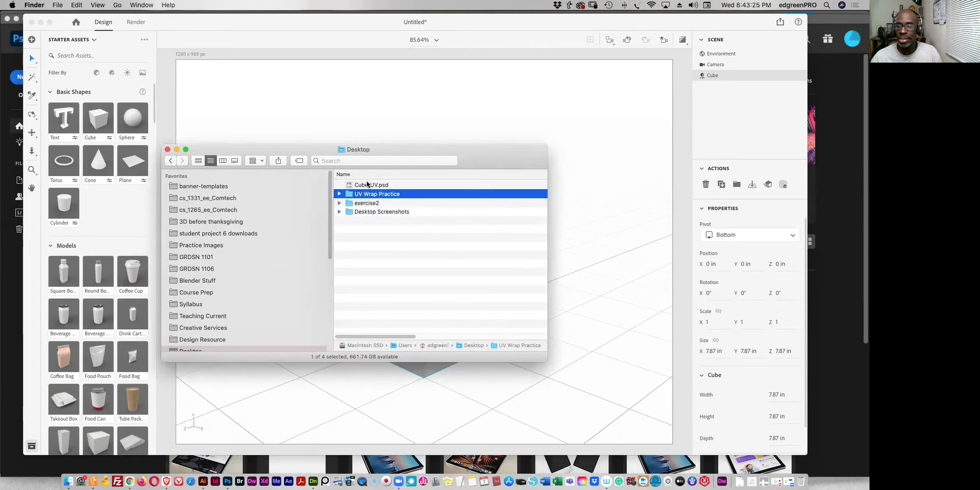
# Open Cube_UV.psd from the Desktop in Photoshop and show its Texture Grid layer.
pyautogui.click(367, 185)
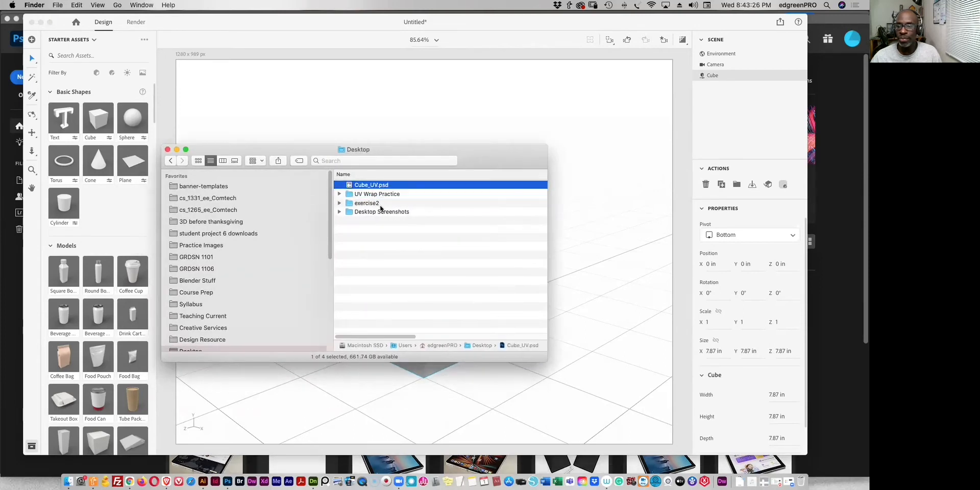
pyautogui.doubleClick(349, 186)
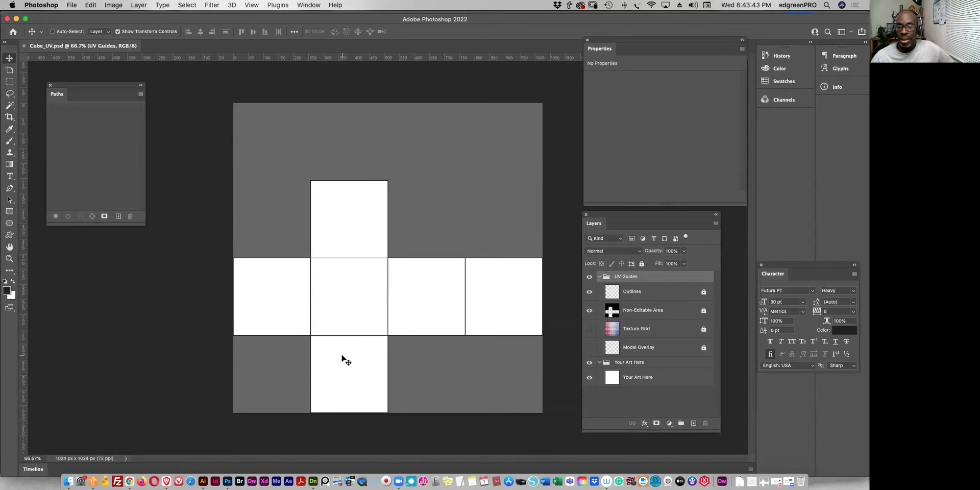
pyautogui.click(589, 329)
pyautogui.click(589, 330)
pyautogui.click(589, 330)
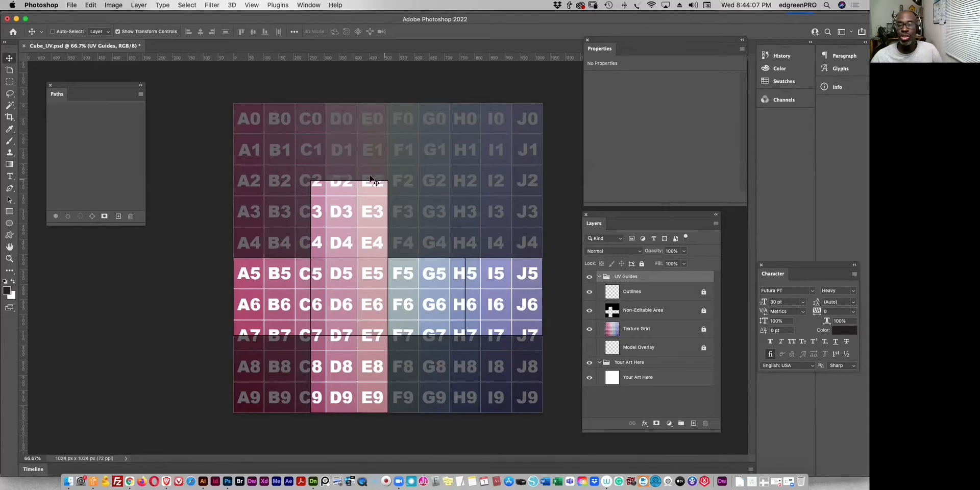
# Save the texture grid for web with the JPEG High preset as Cube_UV.jpg on the Desktop.
pyautogui.press('super+alt+shift+s')
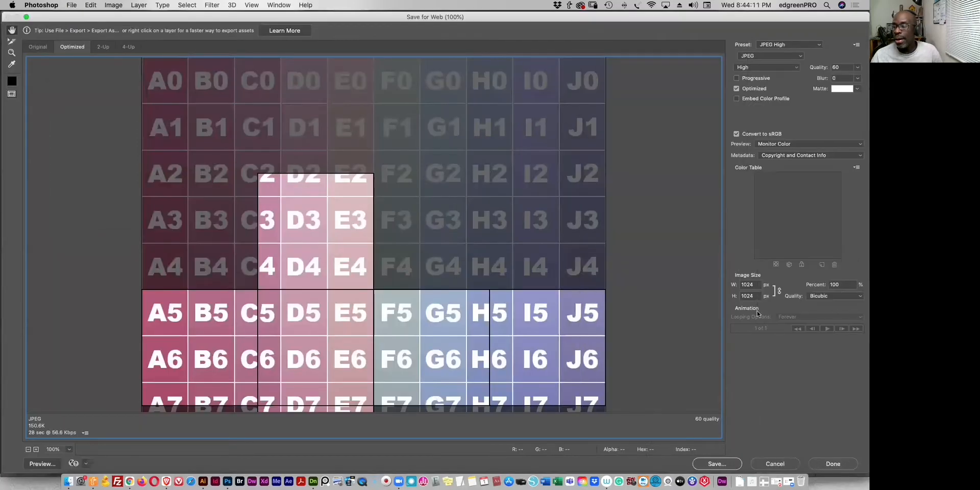
pyautogui.click(712, 464)
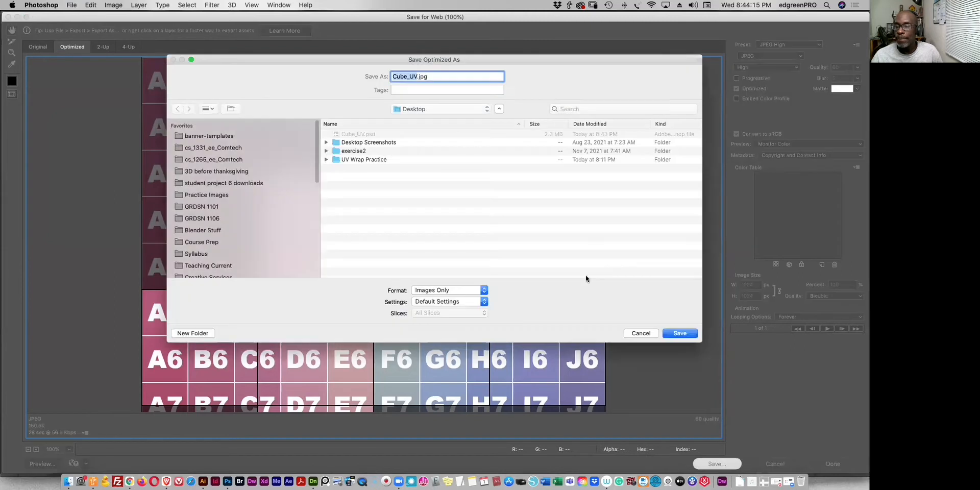
pyautogui.click(680, 334)
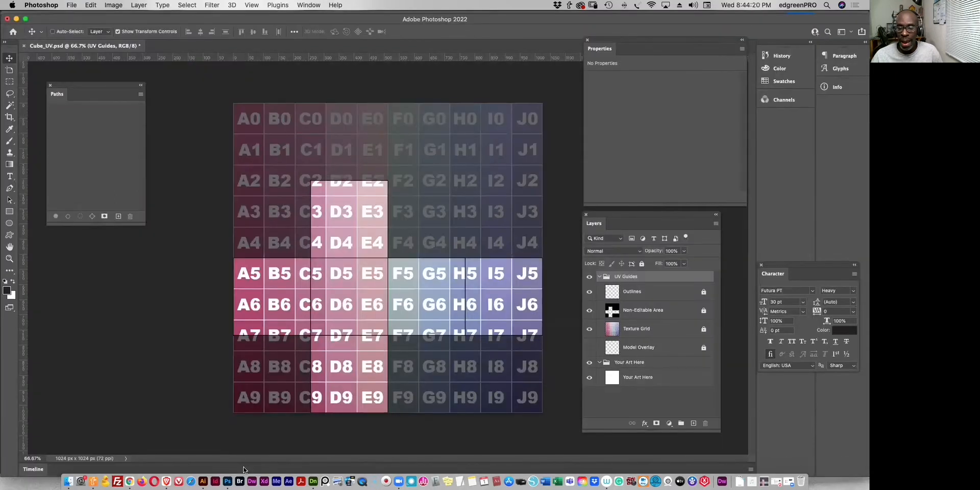
# Switch to Dimension, convert the cube to a standard model and place Cube_UV.jpg on it as a graphic.
pyautogui.click(313, 481)
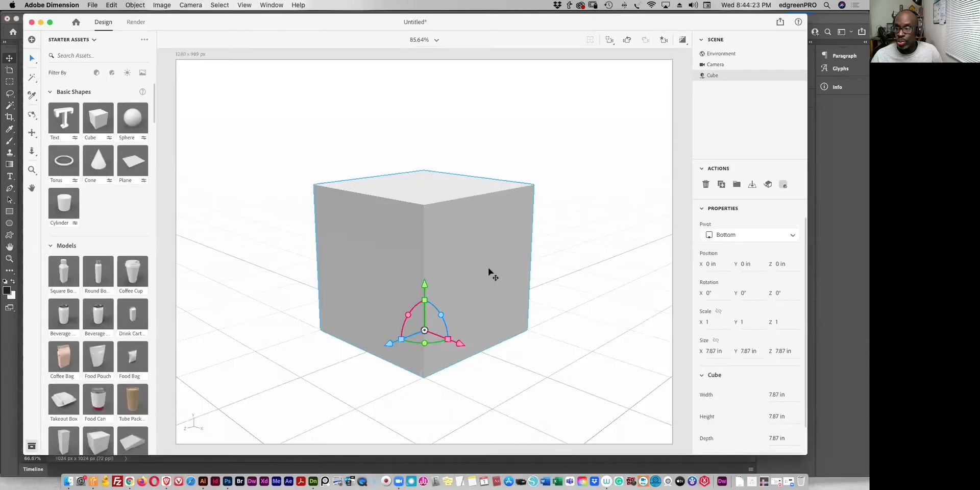
pyautogui.click(768, 184)
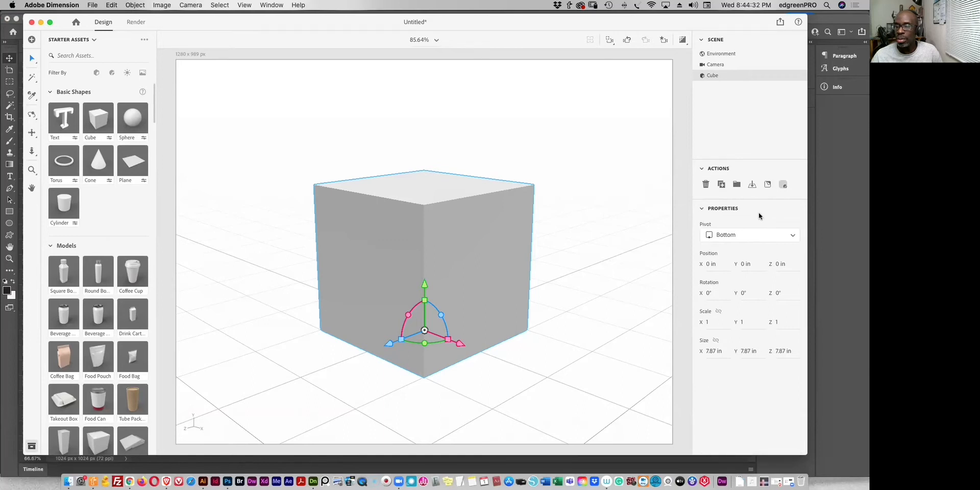
pyautogui.click(768, 185)
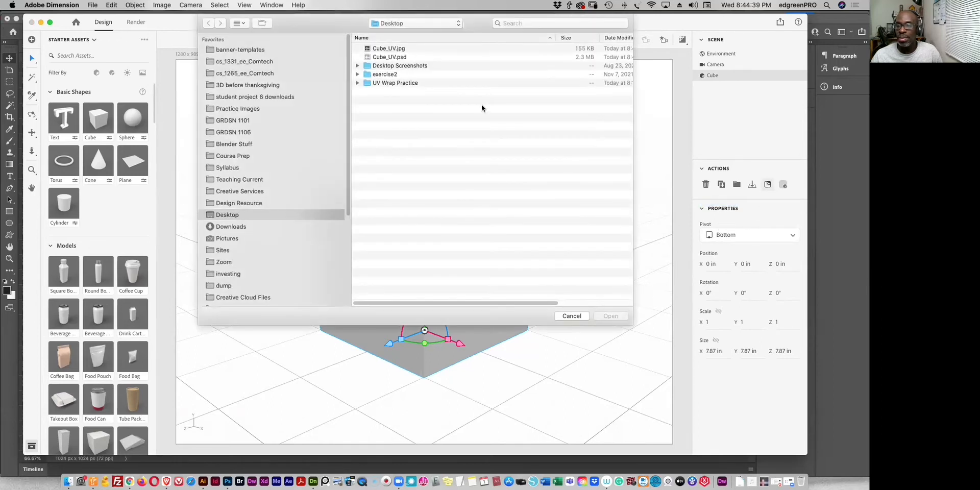
pyautogui.click(384, 49)
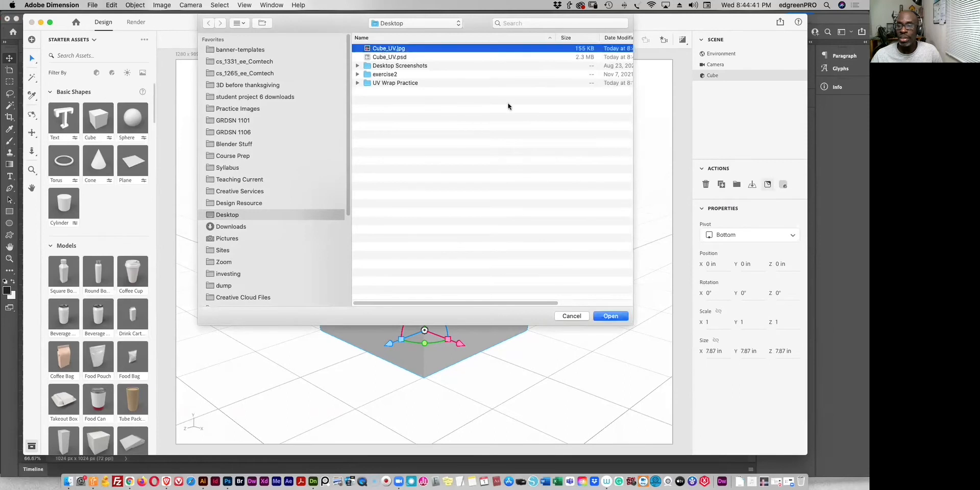
pyautogui.click(611, 315)
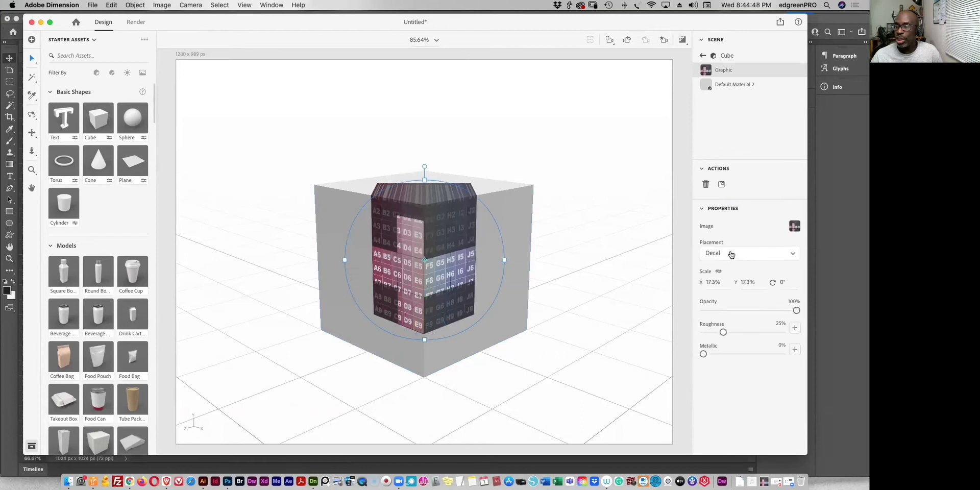
# Set the graphic's placement to Fill and inspect how the texture grid wraps around the cube.
pyautogui.click(731, 254)
pyautogui.click(714, 284)
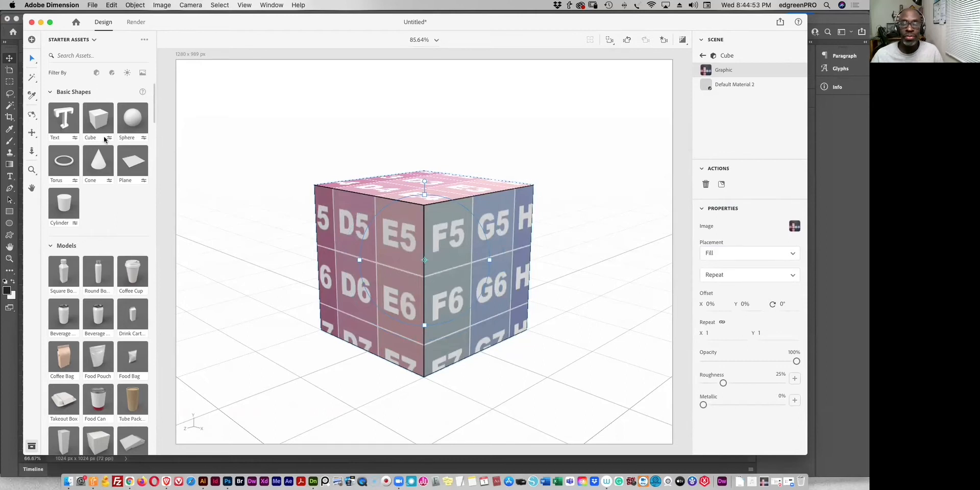
pyautogui.click(31, 114)
pyautogui.moveTo(428, 188)
pyautogui.mouseDown()
pyautogui.moveTo(442, 220)
pyautogui.moveTo(430, 194)
pyautogui.moveTo(433, 203)
pyautogui.mouseUp()
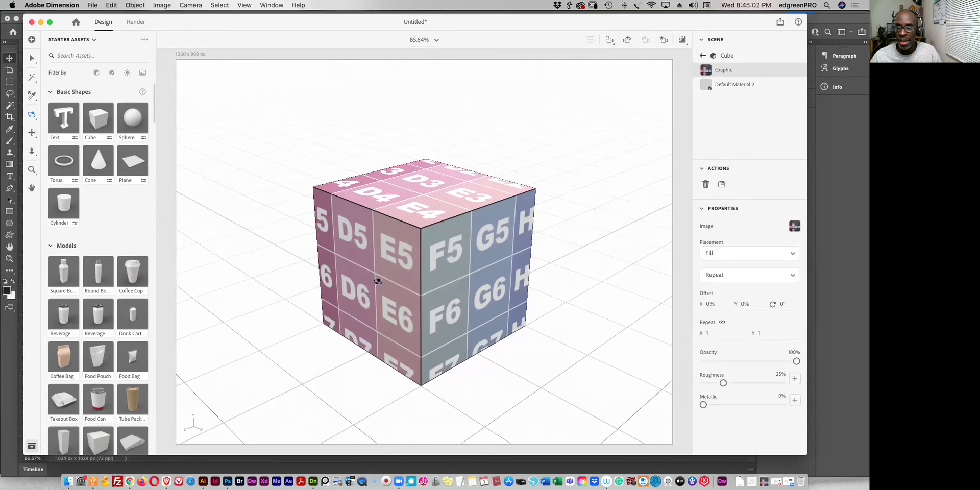
# Switch to Photoshop, select the square face around D5–E6 with the Rectangular Marquee and add a new layer above the UV Guides group.
pyautogui.moveTo(546, 23); pyautogui.dragTo(604, 375)
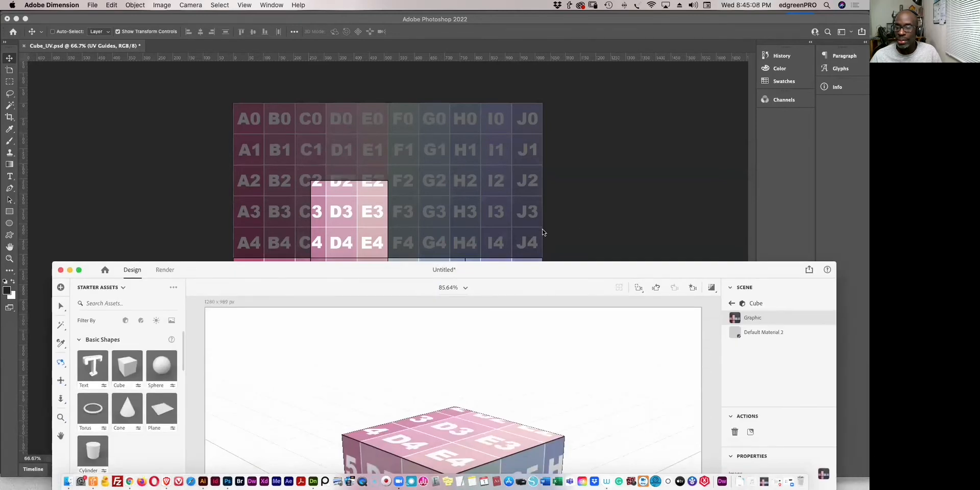
pyautogui.click(598, 219)
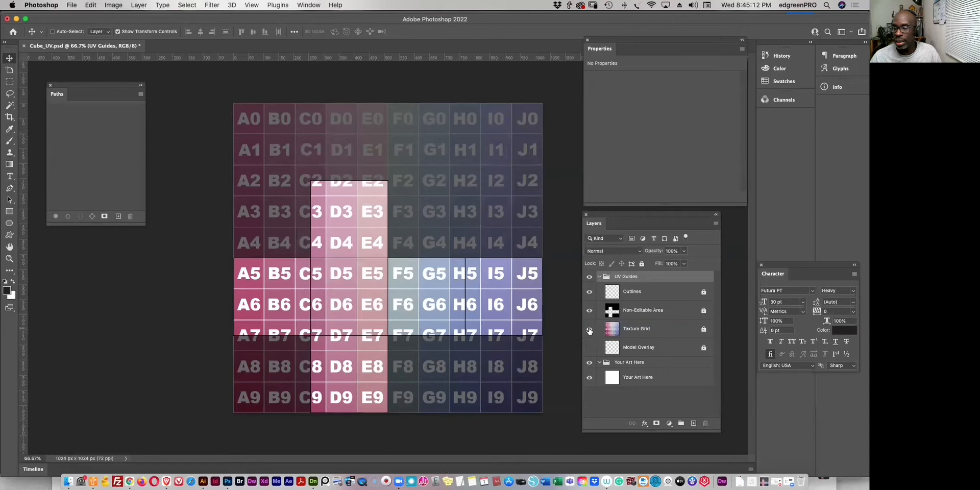
pyautogui.click(9, 81)
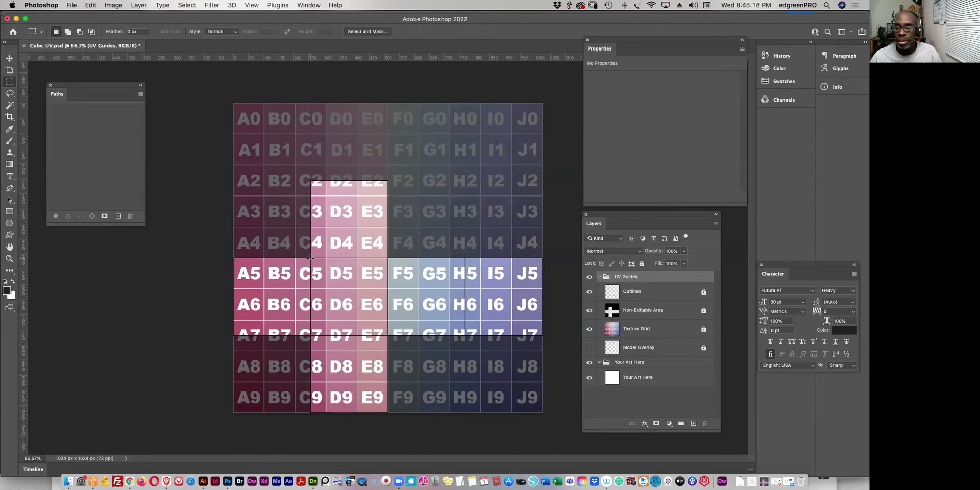
pyautogui.moveTo(310, 258); pyautogui.dragTo(388, 335)
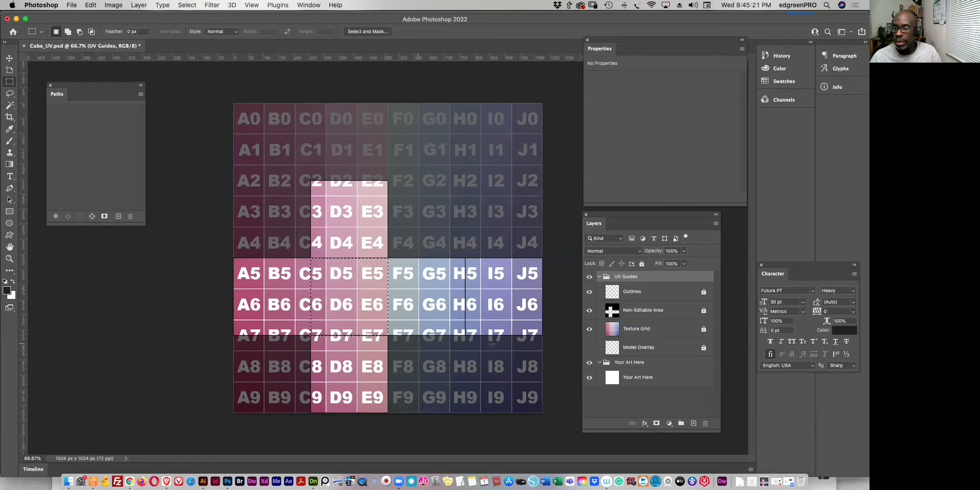
pyautogui.click(694, 424)
pyautogui.moveTo(640, 292); pyautogui.dragTo(641, 273)
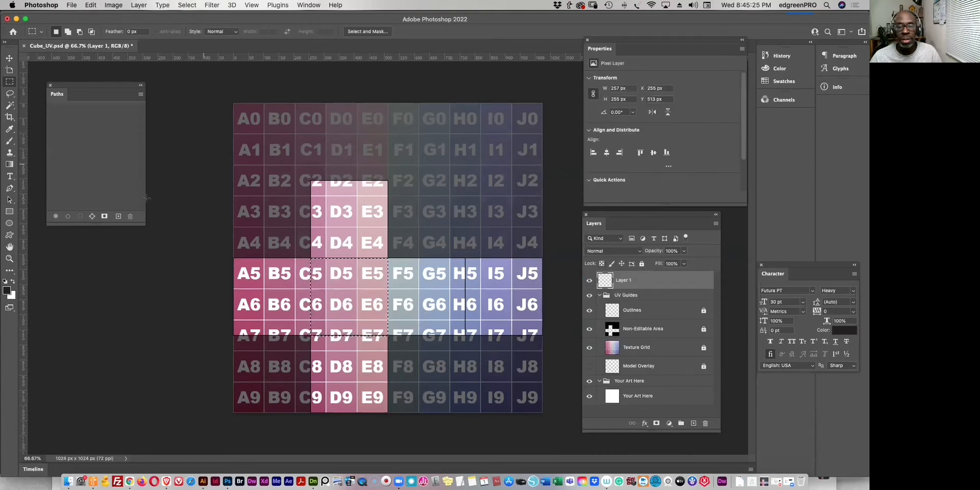
# Choose a bright green foreground colour and fill the selected square face on the new layer with it at 100% opacity.
pyautogui.click(8, 291)
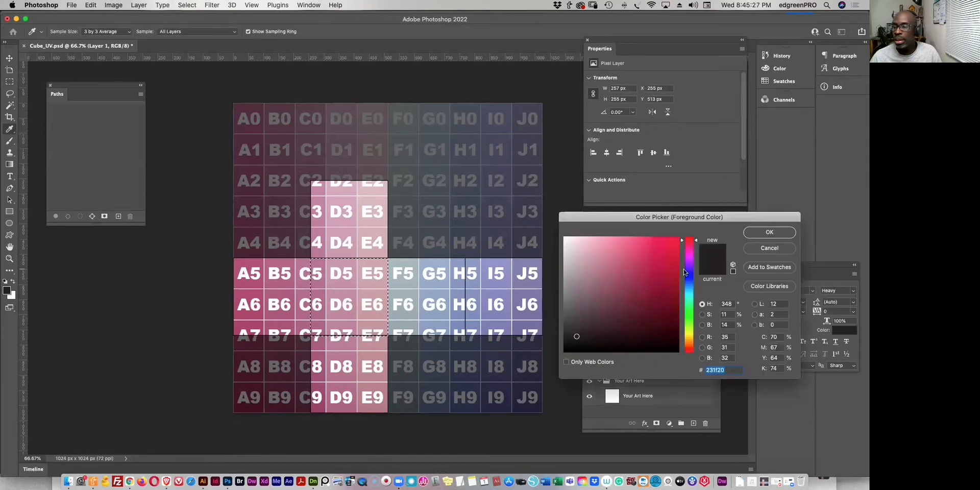
pyautogui.click(687, 311)
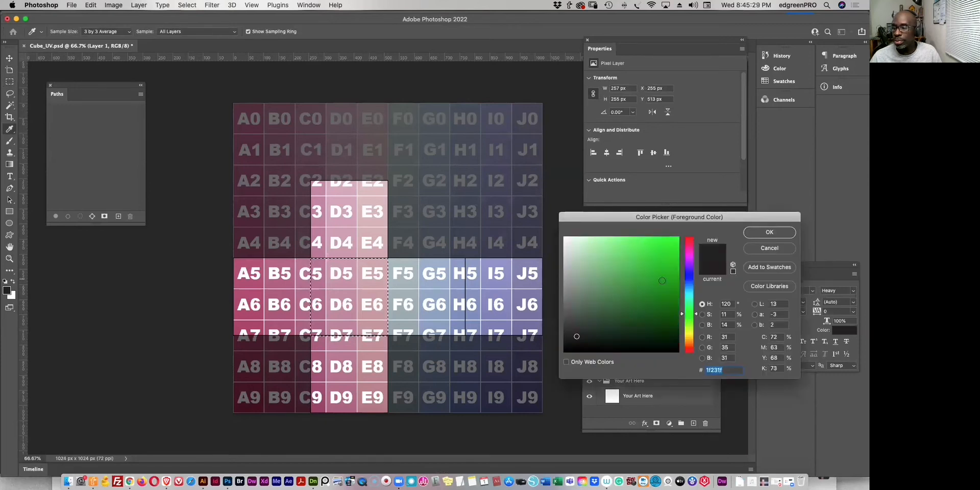
pyautogui.click(656, 261)
pyautogui.click(769, 233)
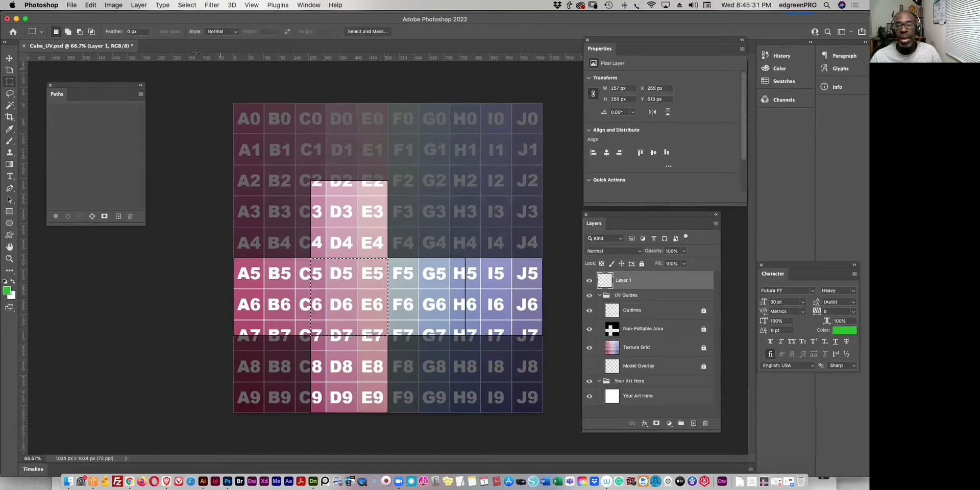
pyautogui.click(90, 6)
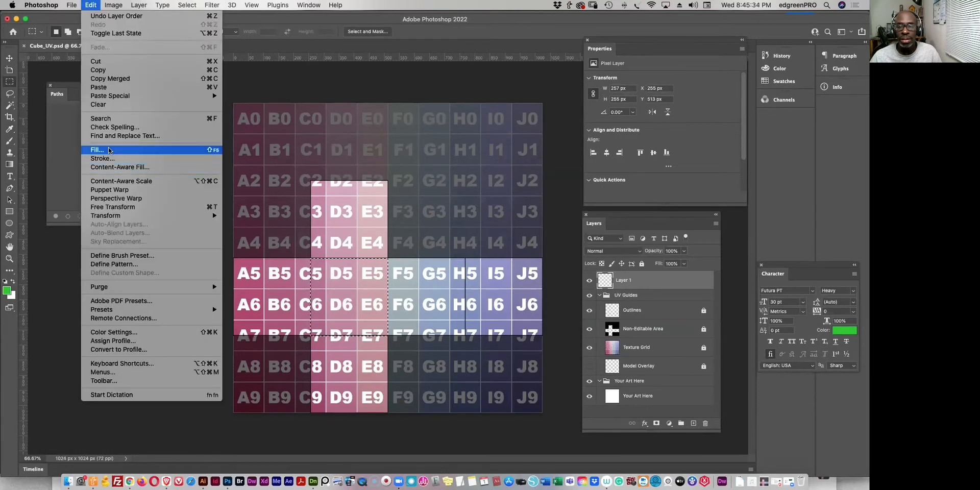
pyautogui.click(103, 151)
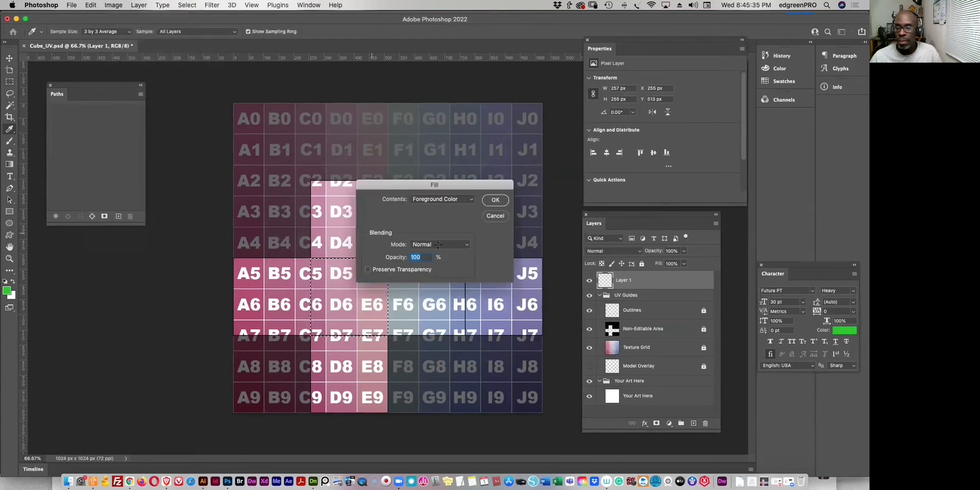
pyautogui.click(493, 201)
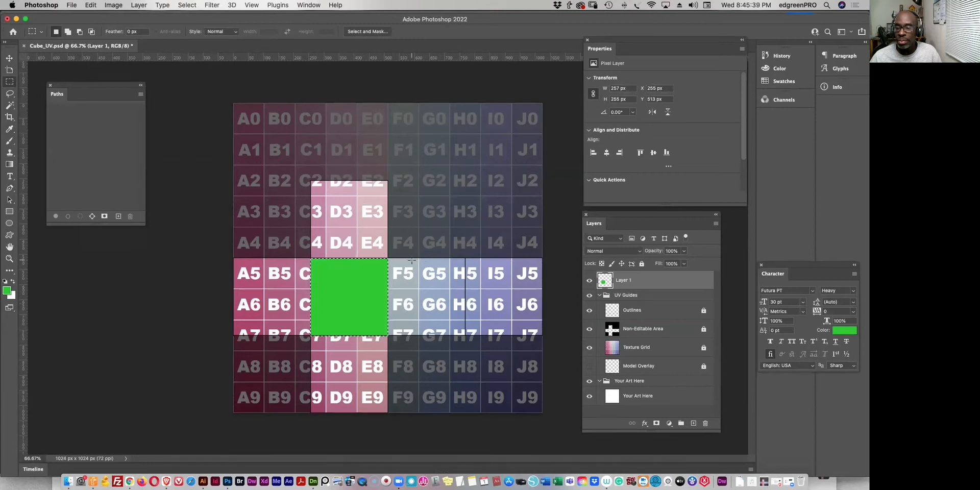
# Draw a circle about 109 px across with the Ellipse tool on the face around F5–G6, beside the green face.
pyautogui.click(10, 188)
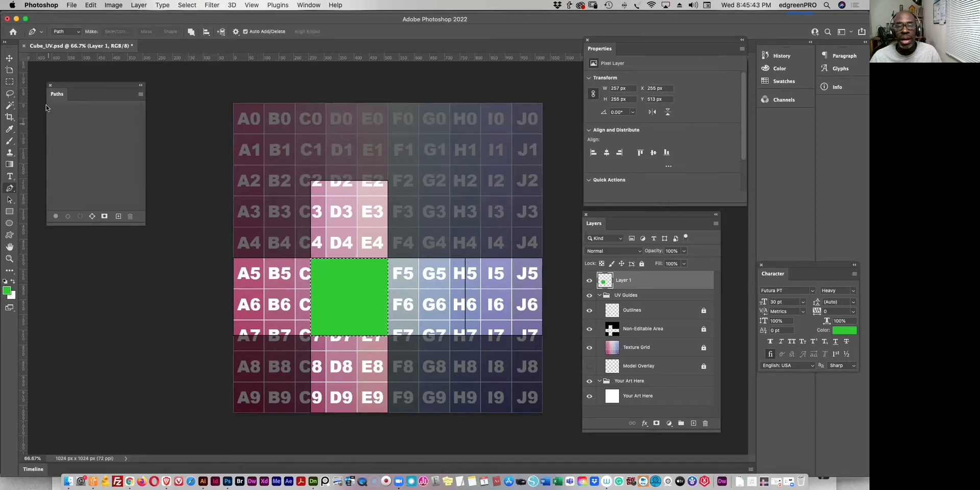
pyautogui.click(9, 83)
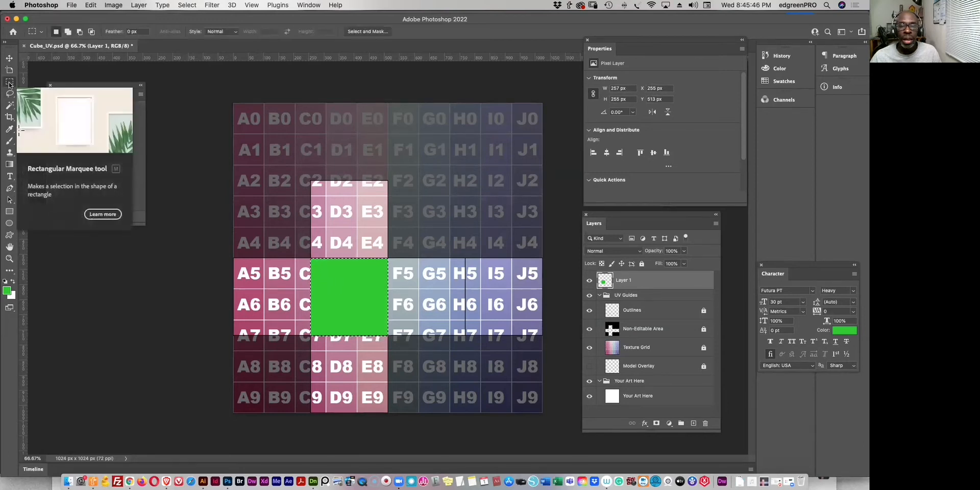
pyautogui.click(9, 223)
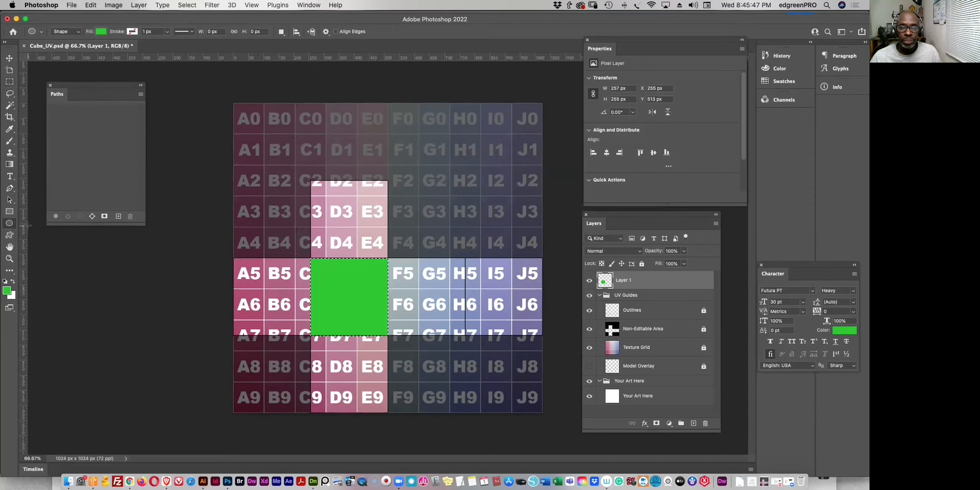
pyautogui.keyDown('alt'); pyautogui.click(430, 295); pyautogui.keyUp('alt')
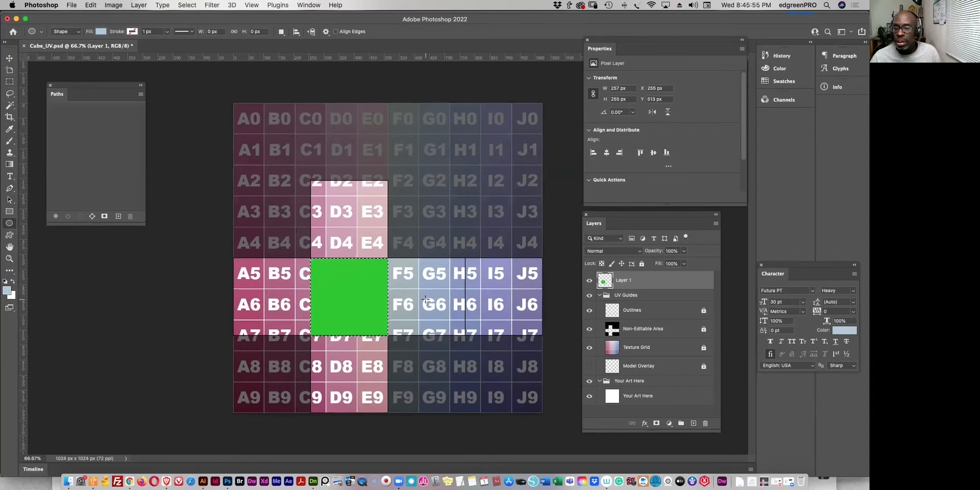
pyautogui.moveTo(414, 304); pyautogui.dragTo(447, 271)
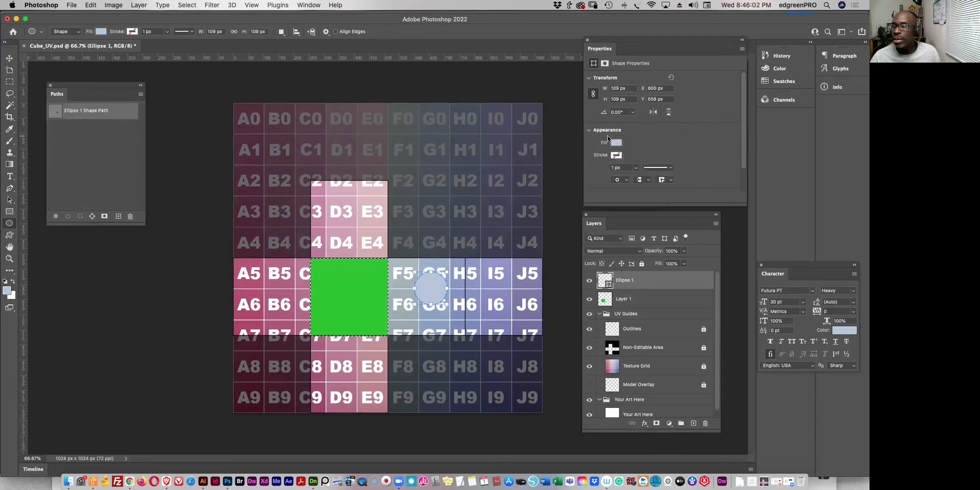
# Set the circle's fill to blue (#3675d3) and move it to the centre of its face at about X 585 px, Y 585 px.
pyautogui.doubleClick(609, 284)
pyautogui.click(631, 265)
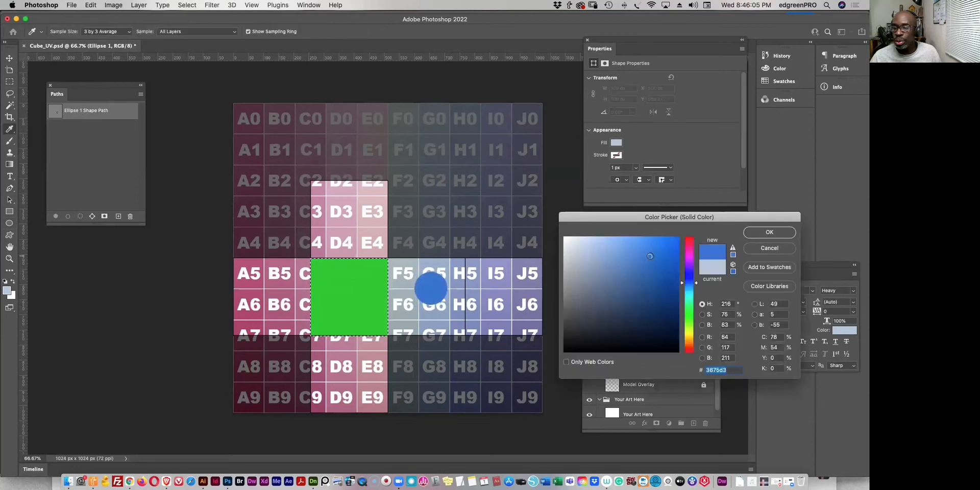
pyautogui.click(769, 232)
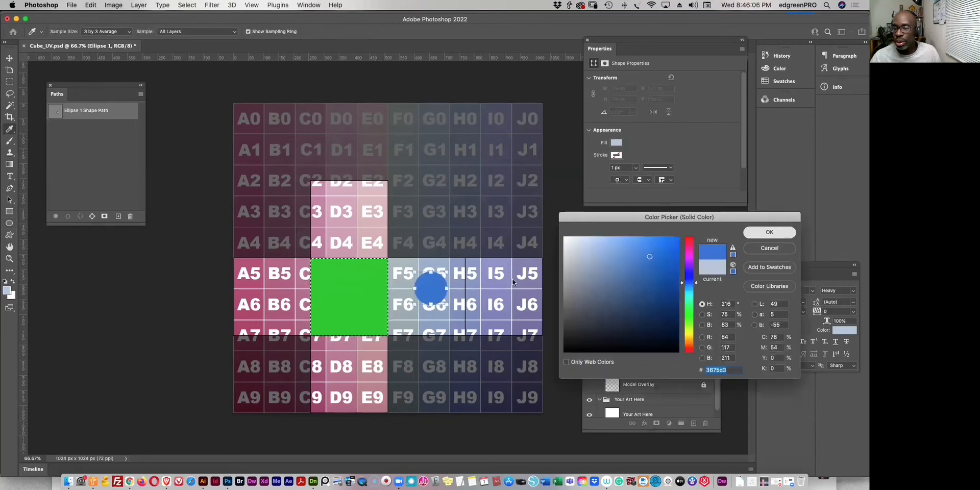
pyautogui.click(9, 57)
pyautogui.moveTo(439, 287); pyautogui.dragTo(433, 293)
# Try to duplicate the blue circle's layer and move the copy towards the green face, and undo the move.
pyautogui.moveTo(633, 281); pyautogui.dragTo(693, 423)
pyautogui.moveTo(426, 287); pyautogui.dragTo(348, 287)
pyautogui.press('super+z')
pyautogui.press('super+z')
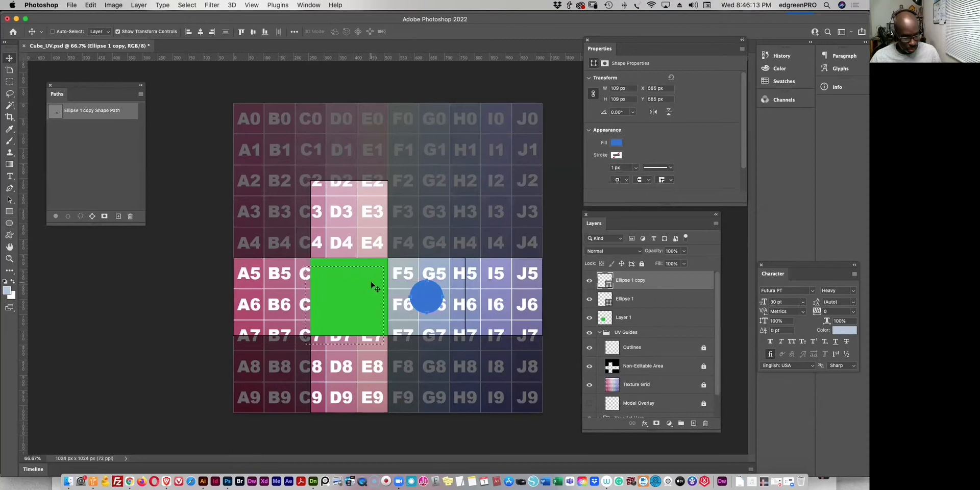
# Clear the marquee selection and place a copy of the blue circle on the face around A5–B6 at about X 73 px, Y 585 px.
pyautogui.press('super+d')
pyautogui.moveTo(426, 298); pyautogui.dragTo(295, 290)
pyautogui.press('super+z')
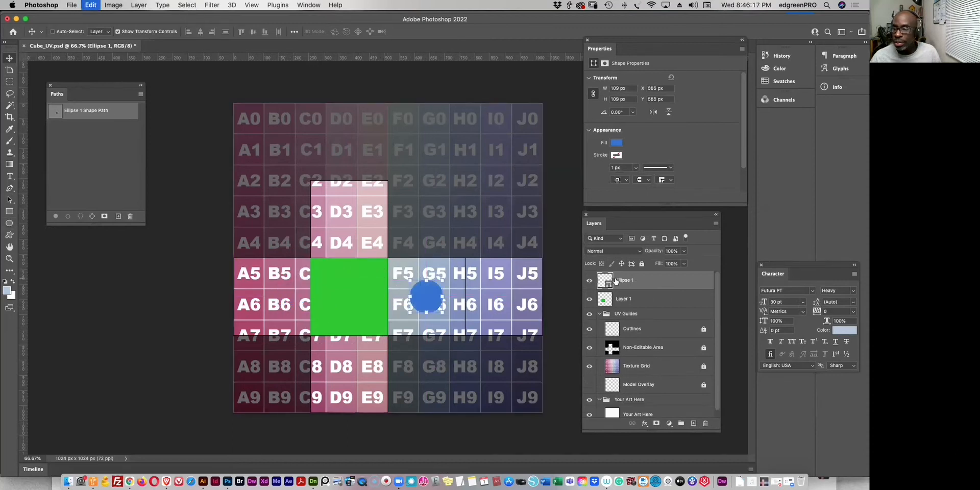
pyautogui.moveTo(397, 301); pyautogui.dragTo(242, 301)
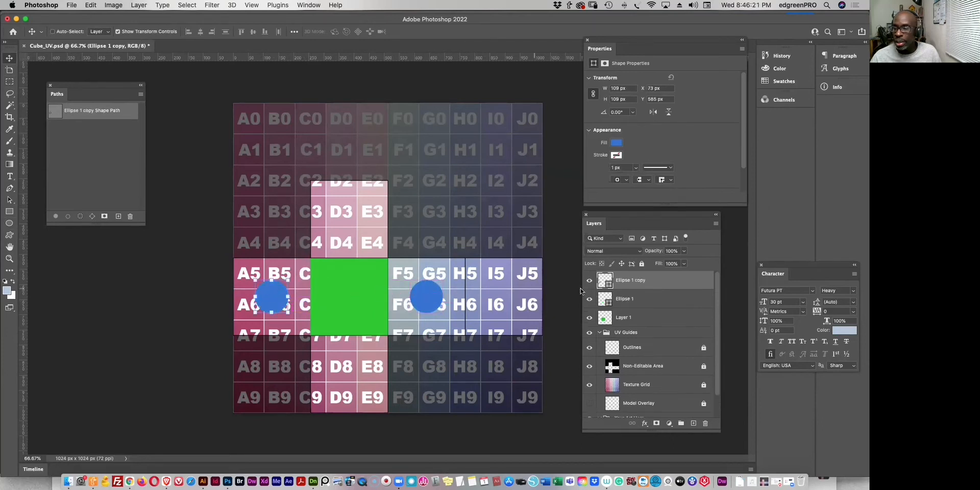
# Change the copied circle's fill to magenta (#d336ac).
pyautogui.doubleClick(609, 284)
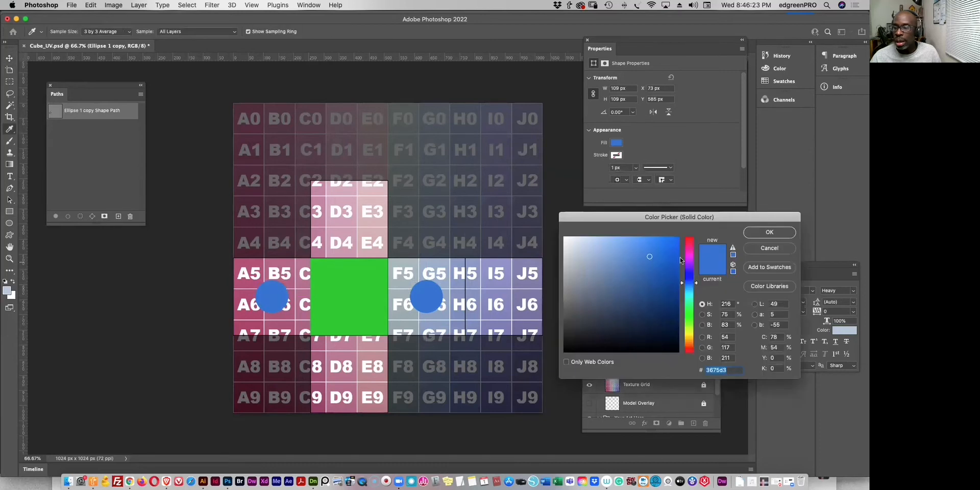
pyautogui.moveTo(686, 286); pyautogui.dragTo(688, 253)
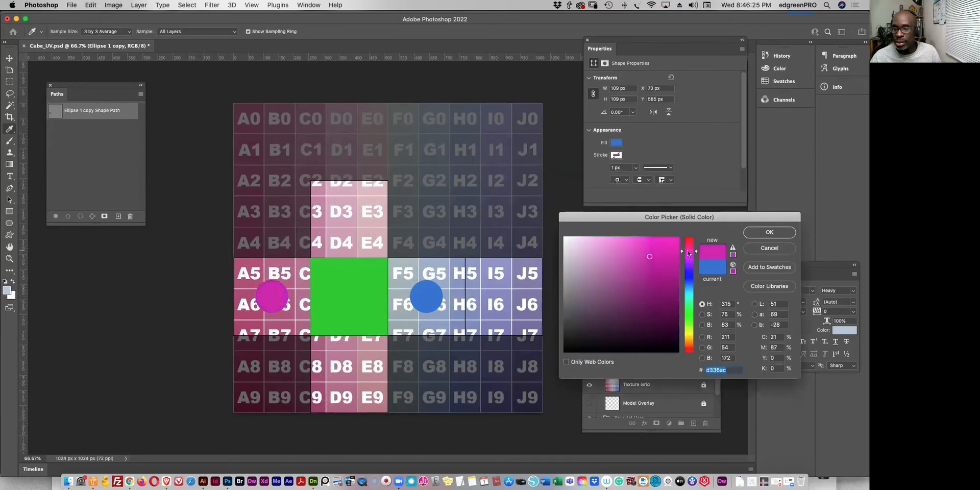
pyautogui.click(770, 231)
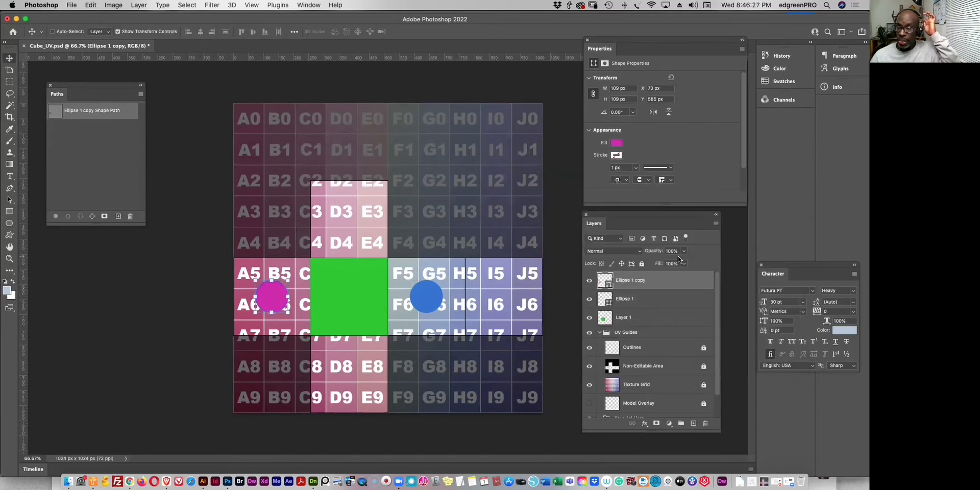
# Export the design with Save for Web as a JPEG at High quality 60, replacing Cube_UV.jpg on the Desktop.
pyautogui.press('super')
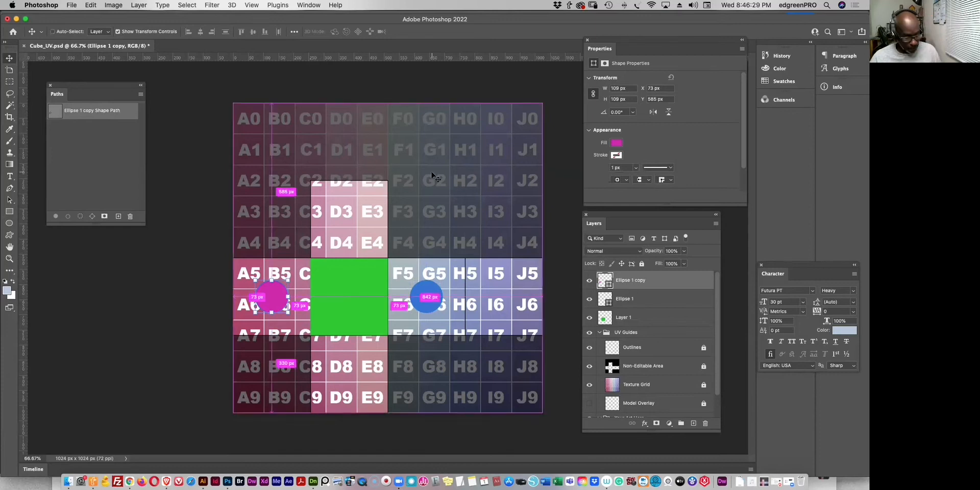
pyautogui.press('super+alt+shift+s')
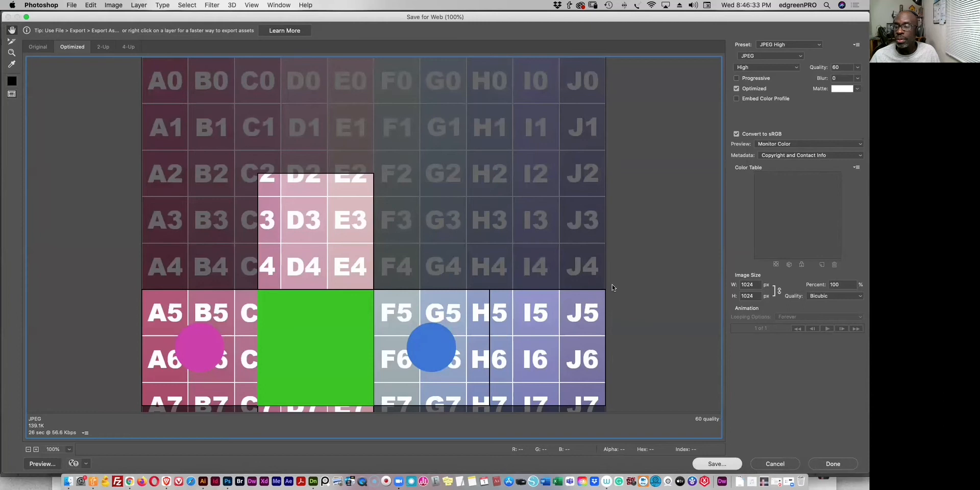
pyautogui.press('Return')
pyautogui.click(681, 334)
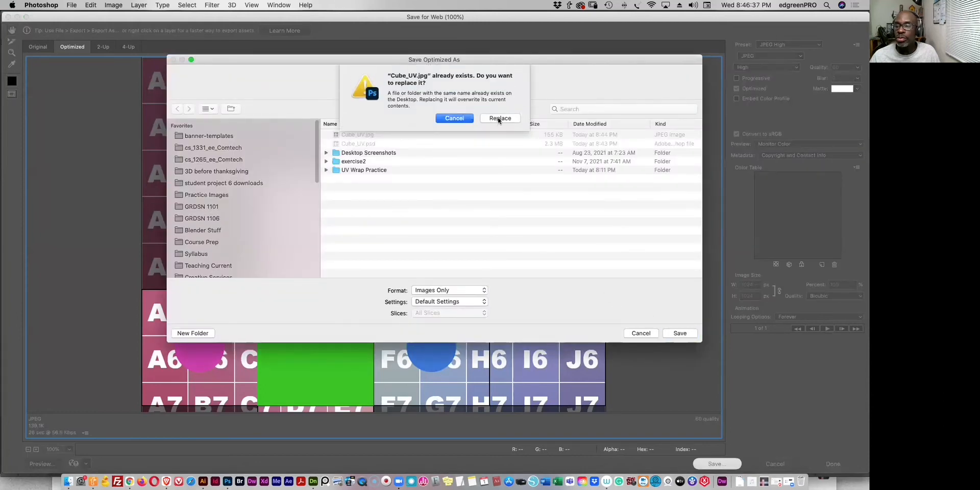
pyautogui.click(499, 119)
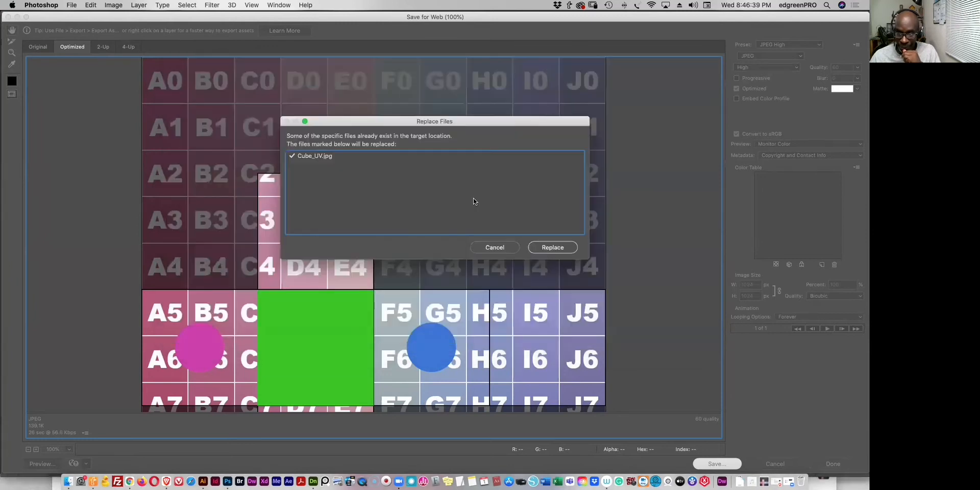
pyautogui.click(558, 247)
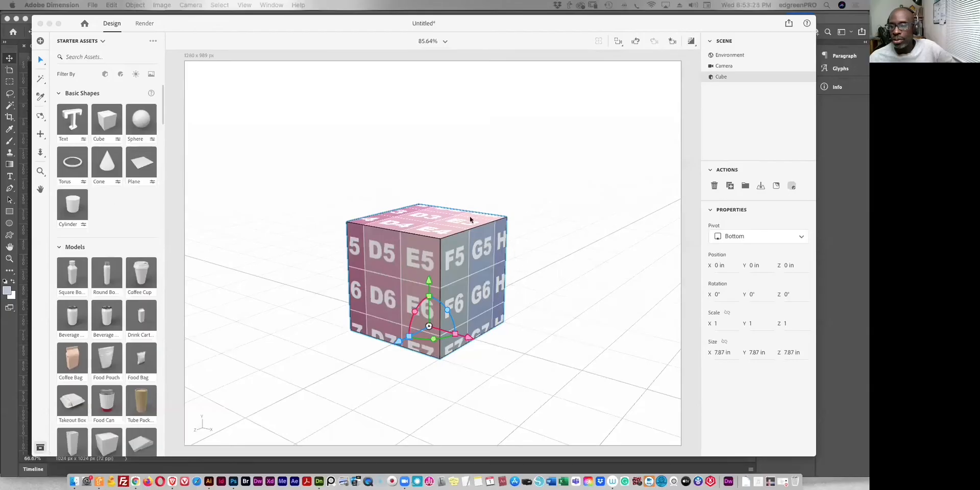
# In Dimension, place the updated Cube_UV.jpg on the cube as a graphic and delete the older grid graphic.
pyautogui.click(482, 244)
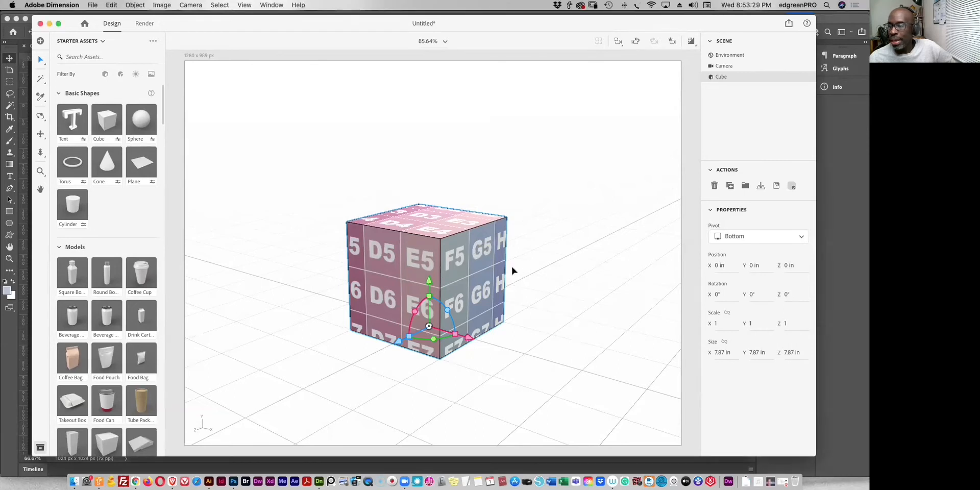
pyautogui.click(776, 187)
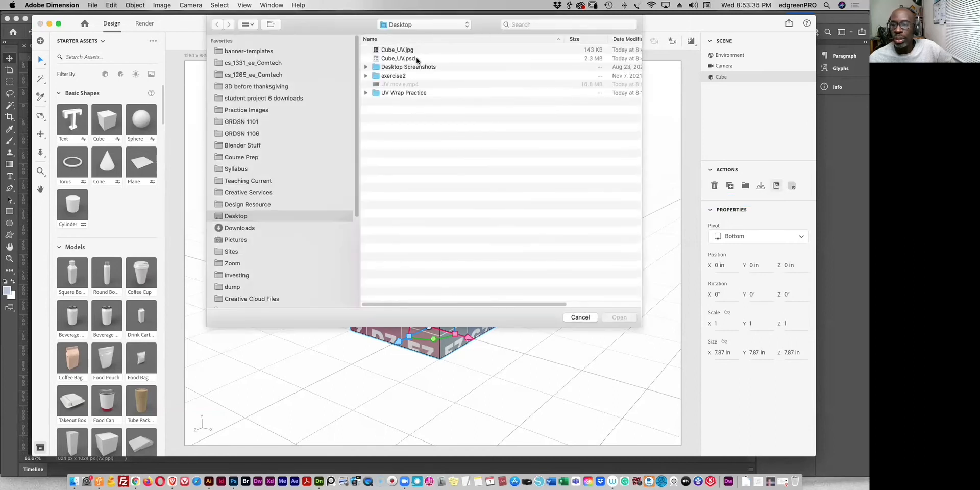
pyautogui.click(396, 51)
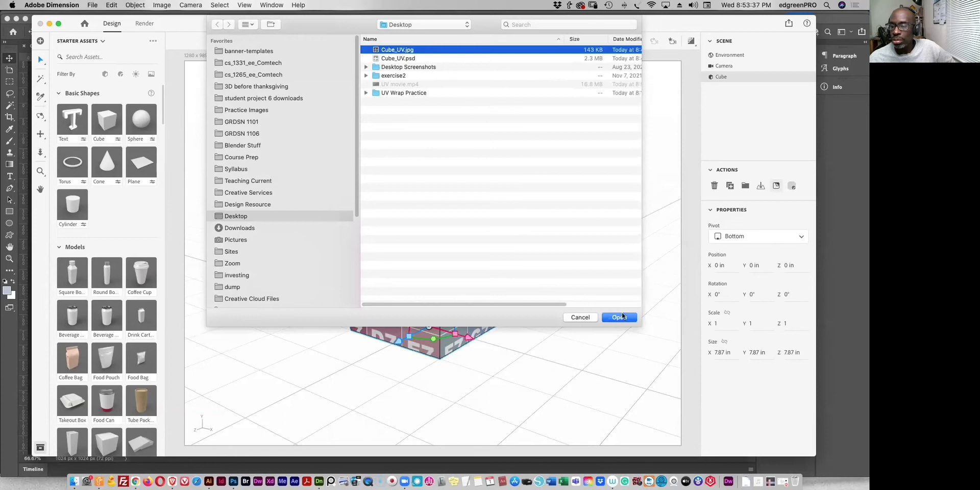
pyautogui.click(619, 317)
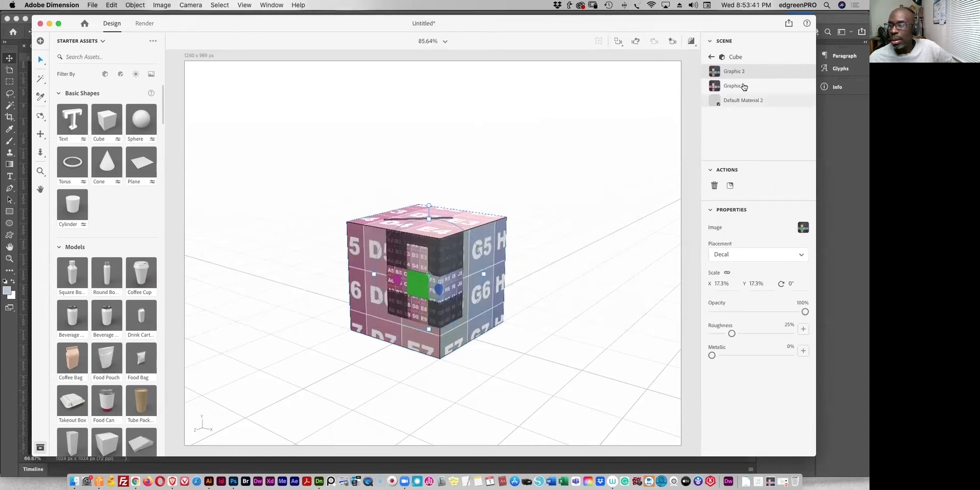
pyautogui.click(732, 87)
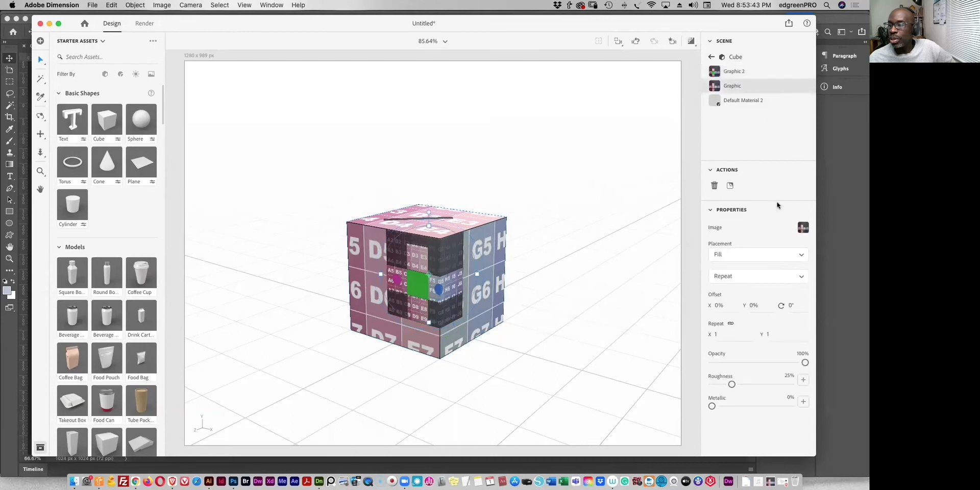
pyautogui.click(714, 185)
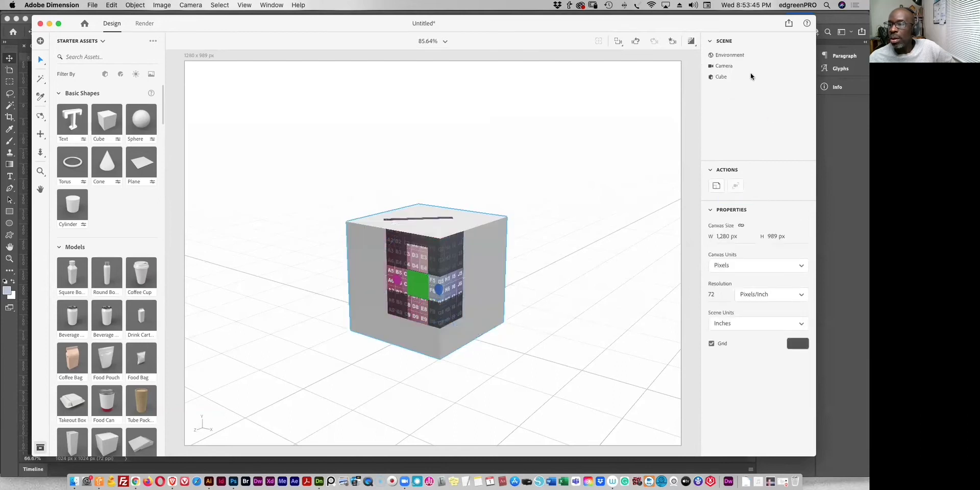
# Set the new graphic's placement to Fill and orbit around the cube to inspect the wrapped faces.
pyautogui.click(734, 71)
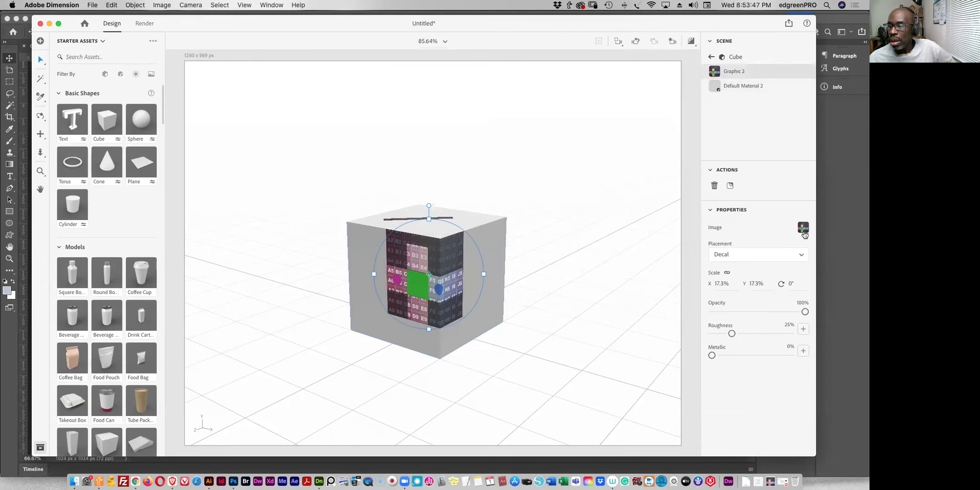
pyautogui.click(759, 255)
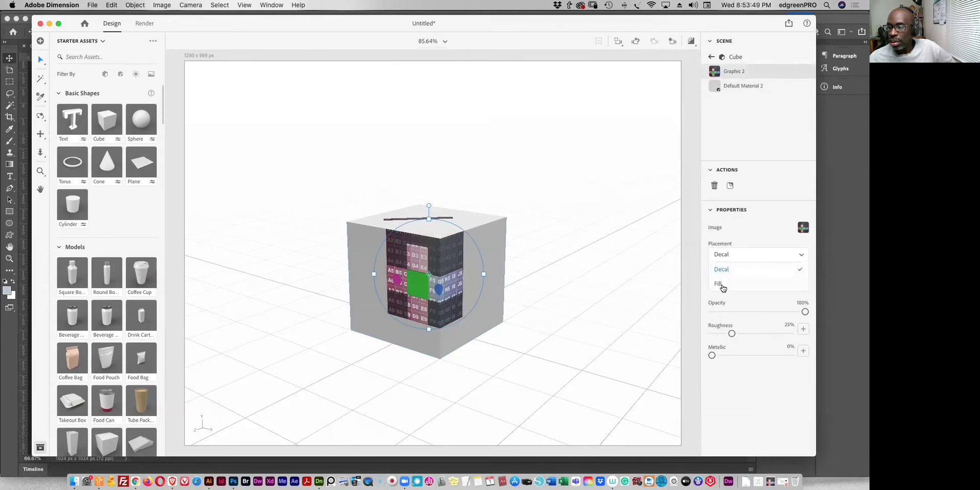
pyautogui.click(720, 284)
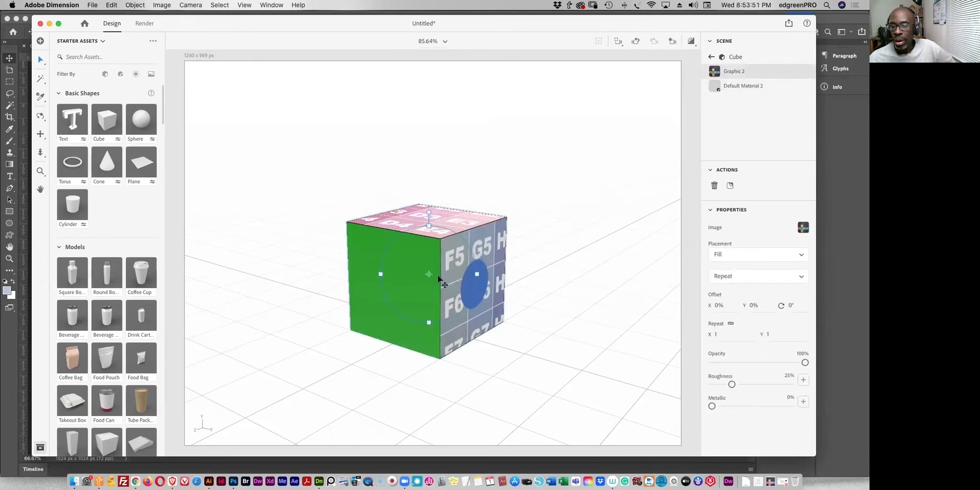
pyautogui.click(41, 116)
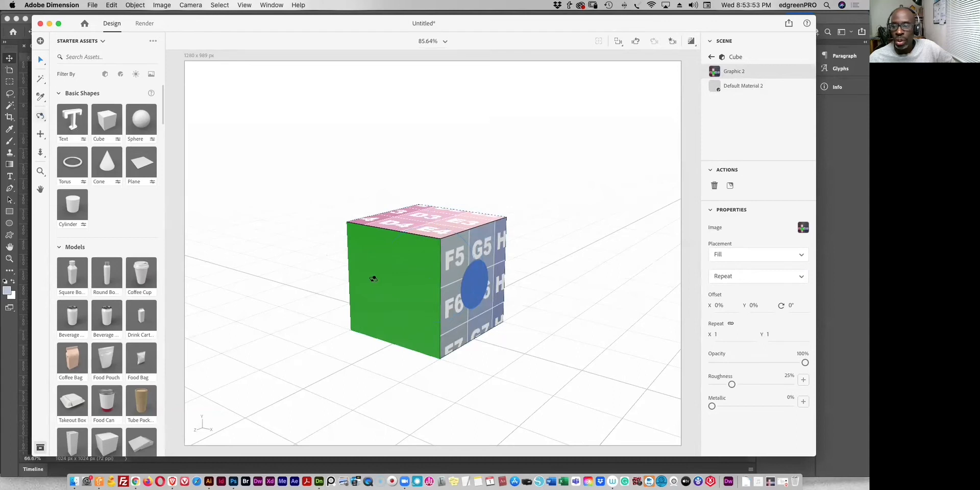
pyautogui.moveTo(427, 274); pyautogui.dragTo(495, 324)
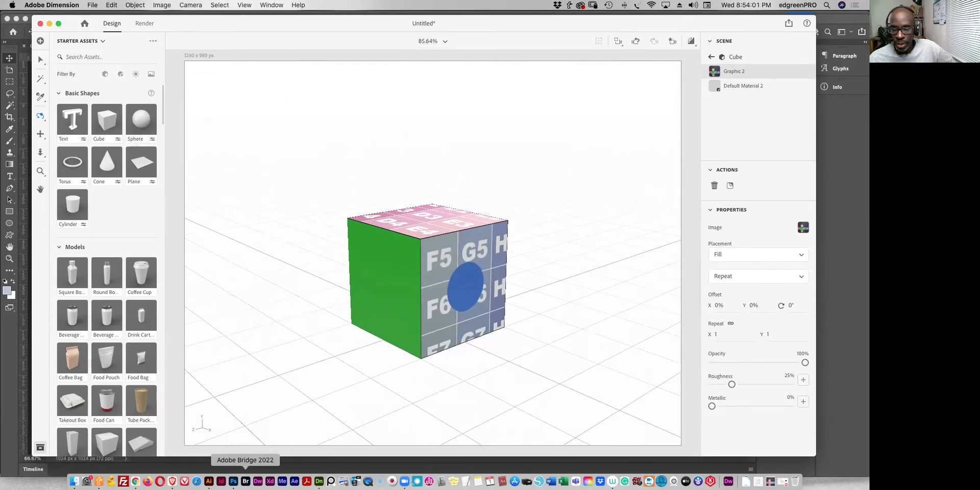
# Switch to Photoshop and close the decal_base_color_1.psd document.
pyautogui.click(234, 481)
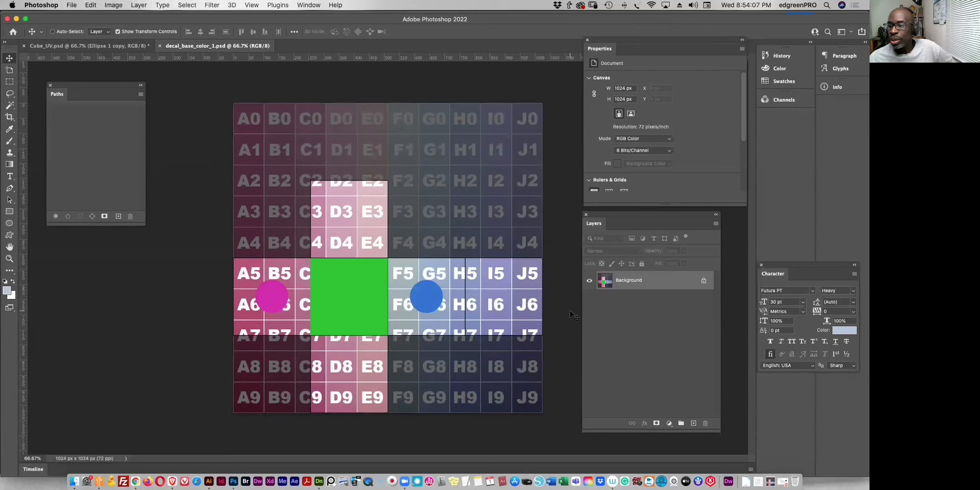
pyautogui.moveTo(663, 223); pyautogui.dragTo(694, 235)
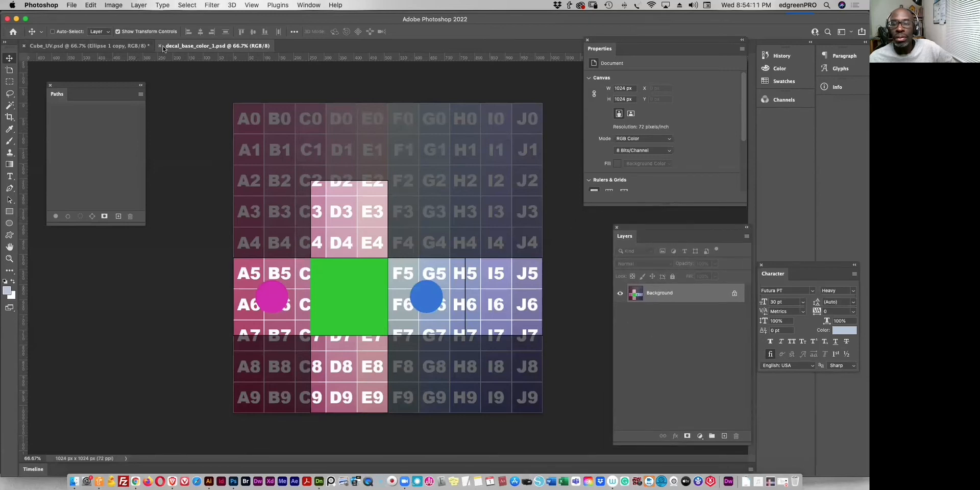
pyautogui.press('super+w')
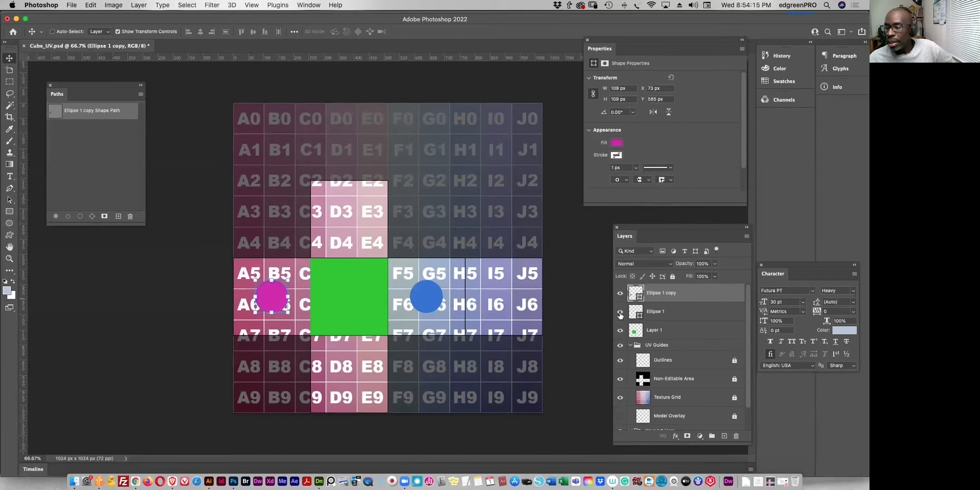
# Hide the Non-Editable Area and Texture Grid layers, and close Cube_UV.psd without saving.
pyautogui.click(619, 380)
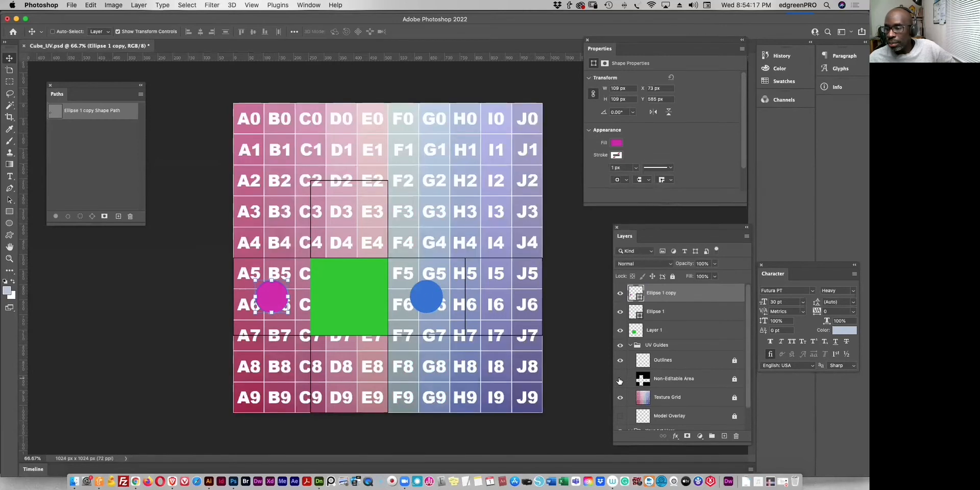
pyautogui.click(620, 398)
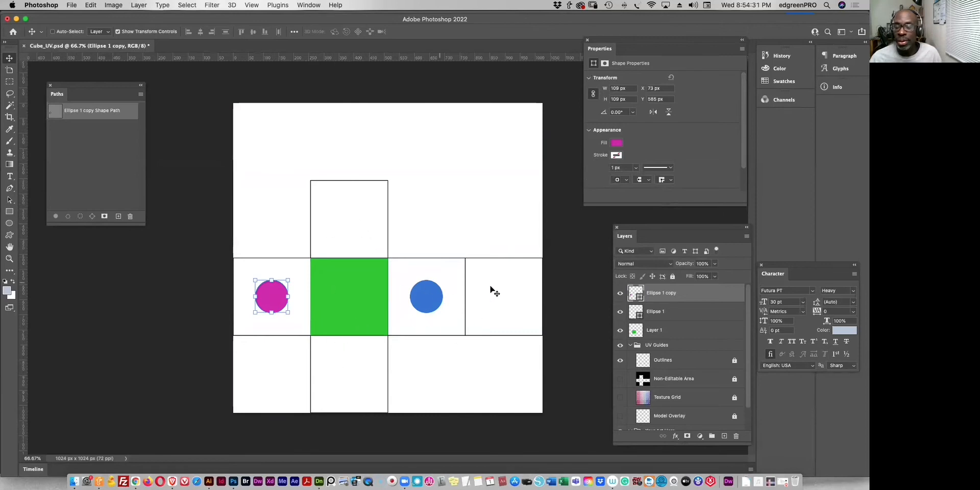
pyautogui.click(24, 46)
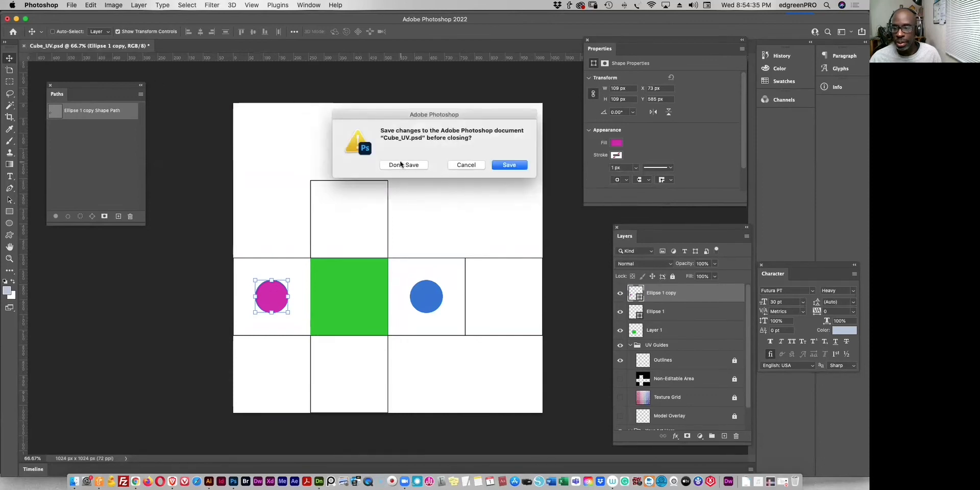
pyautogui.press('Return')
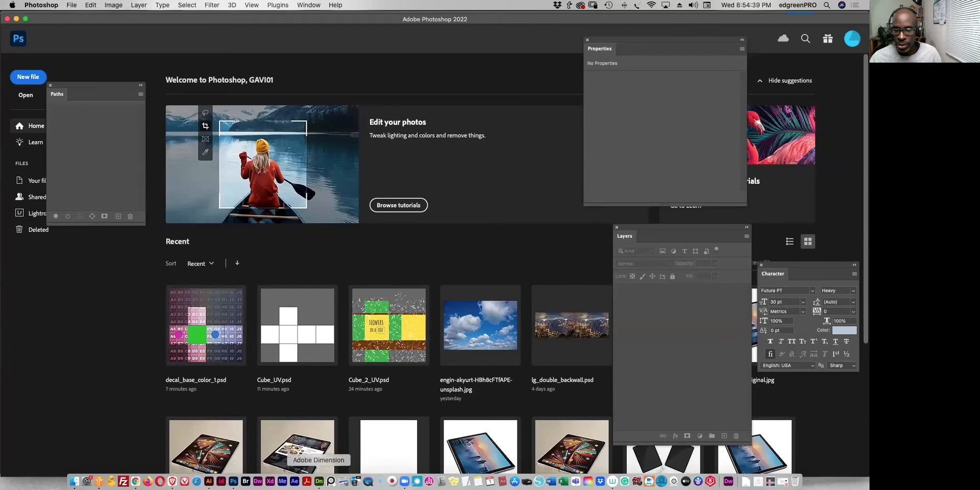
# Switch to Dimension and delete the cube's graphic along with the cube itself.
pyautogui.click(318, 480)
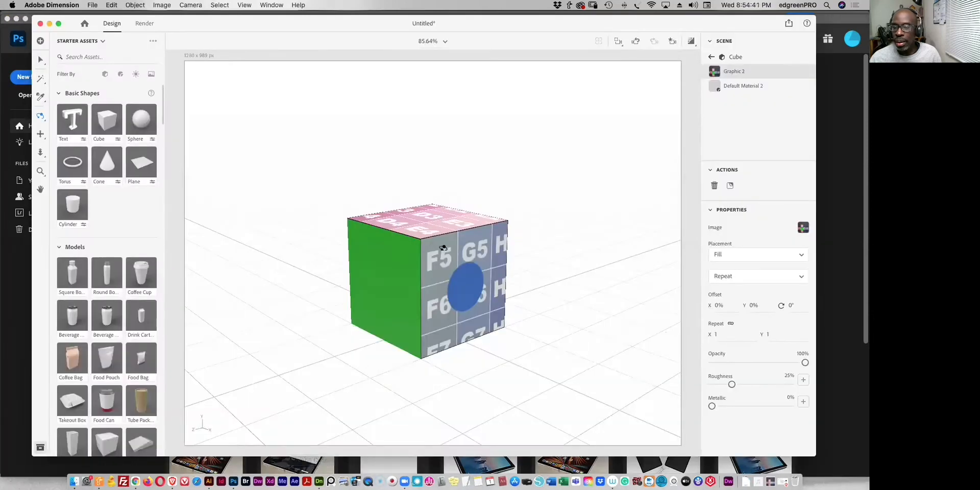
pyautogui.click(41, 59)
pyautogui.click(440, 274)
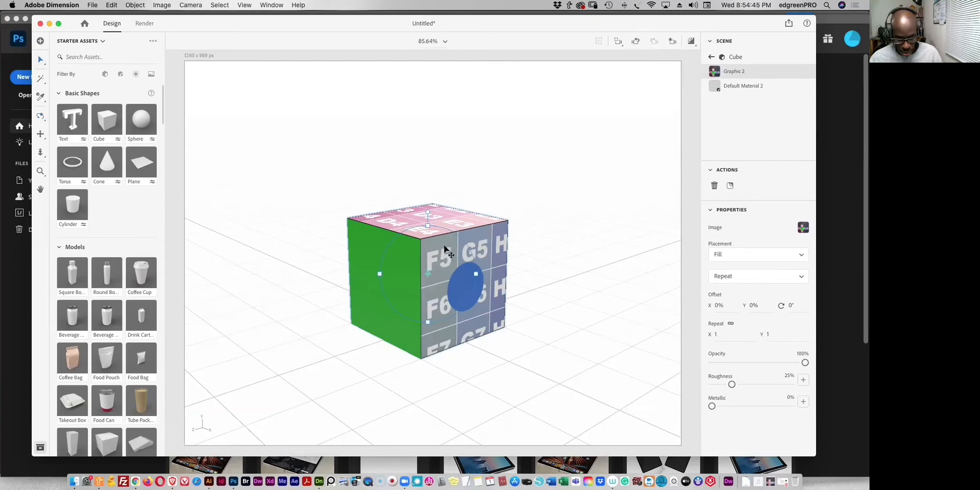
pyautogui.press('Delete')
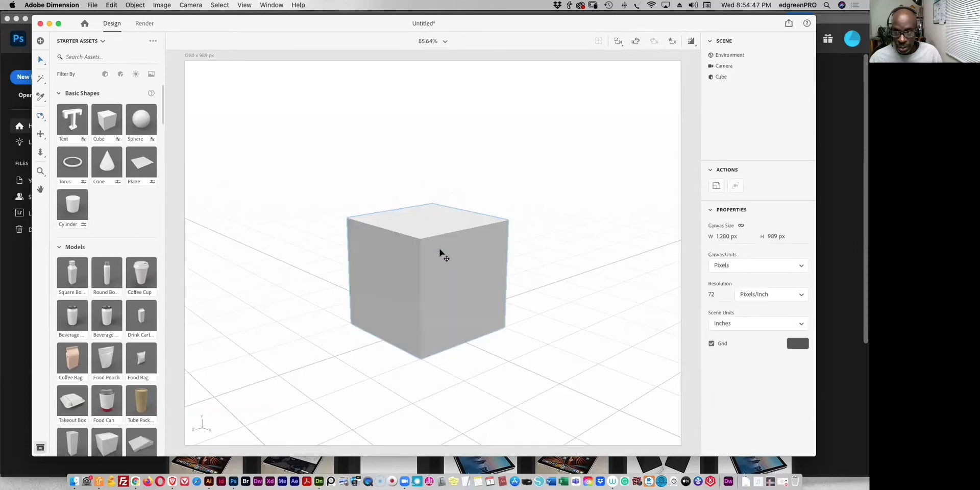
pyautogui.click(440, 247)
pyautogui.press('Delete')
# Add a new cube and scale it down along Z to about 0.3.
pyautogui.click(108, 121)
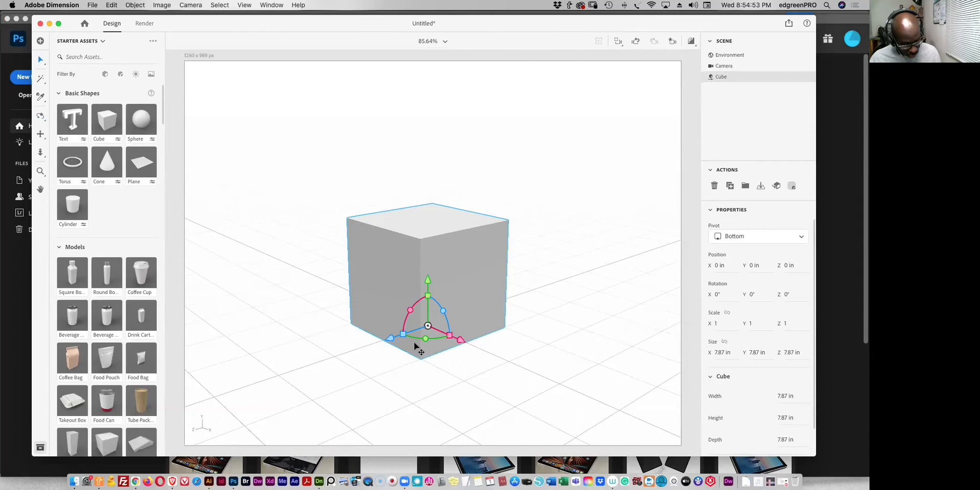
pyautogui.press('s')
pyautogui.moveTo(390, 339); pyautogui.dragTo(417, 323)
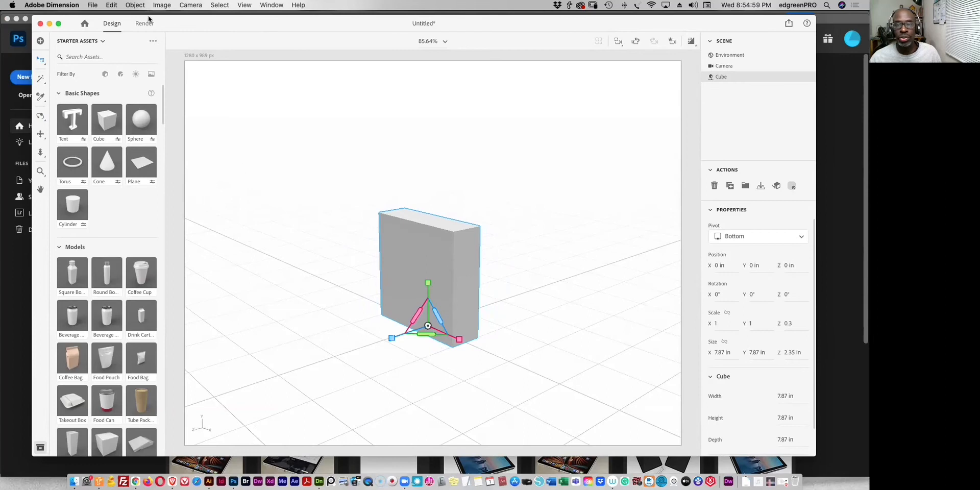
pyautogui.click(135, 5)
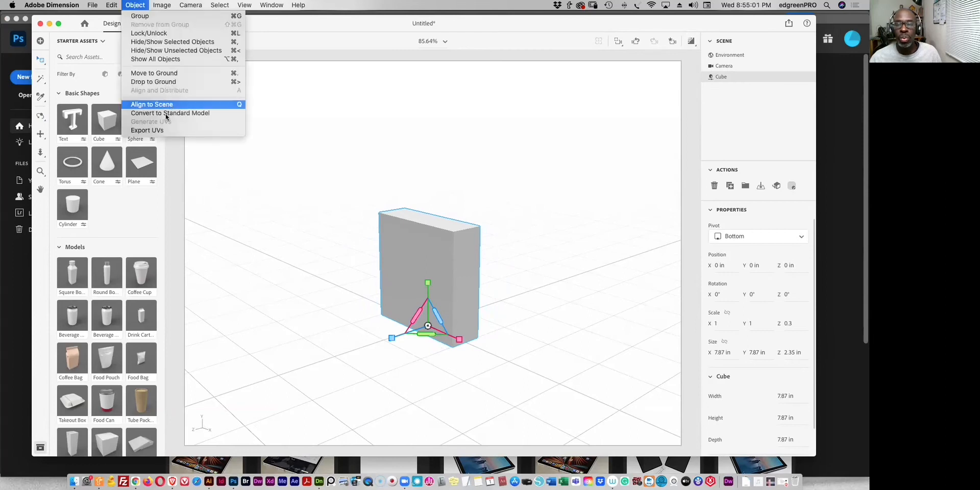
pyautogui.click(153, 130)
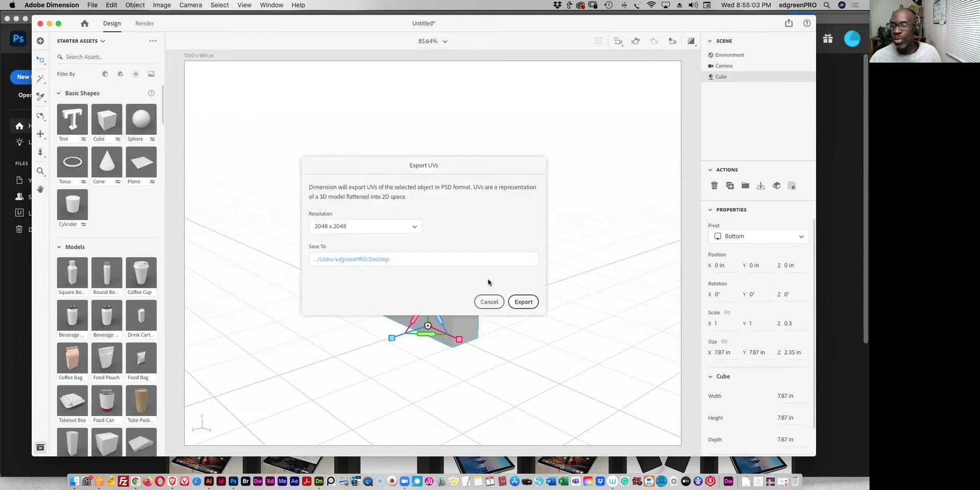
pyautogui.click(489, 302)
# Rename the scaled cube as Cube narrow.
pyautogui.doubleClick(727, 78)
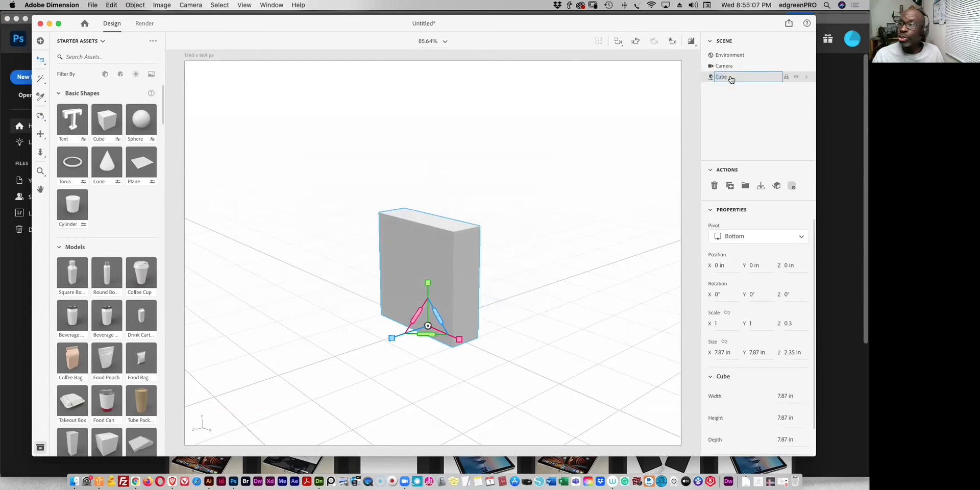
pyautogui.write('narrow')
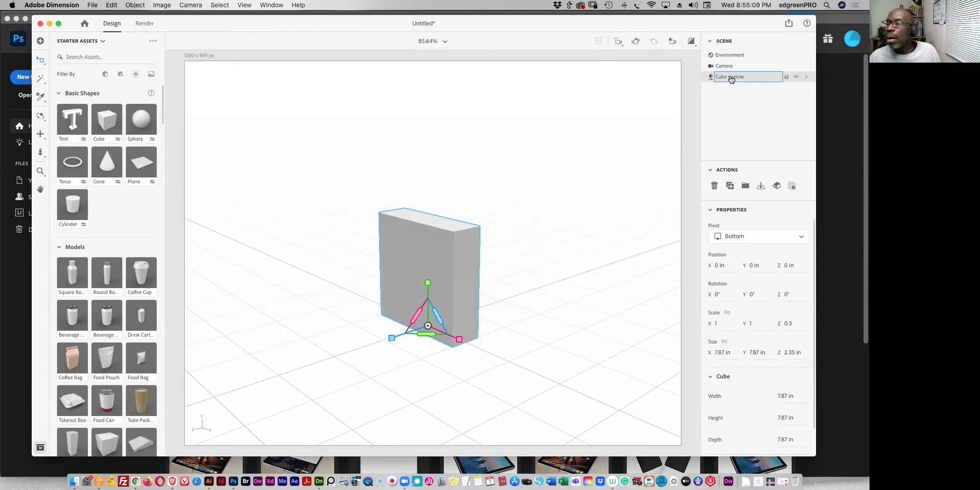
pyautogui.press('Return')
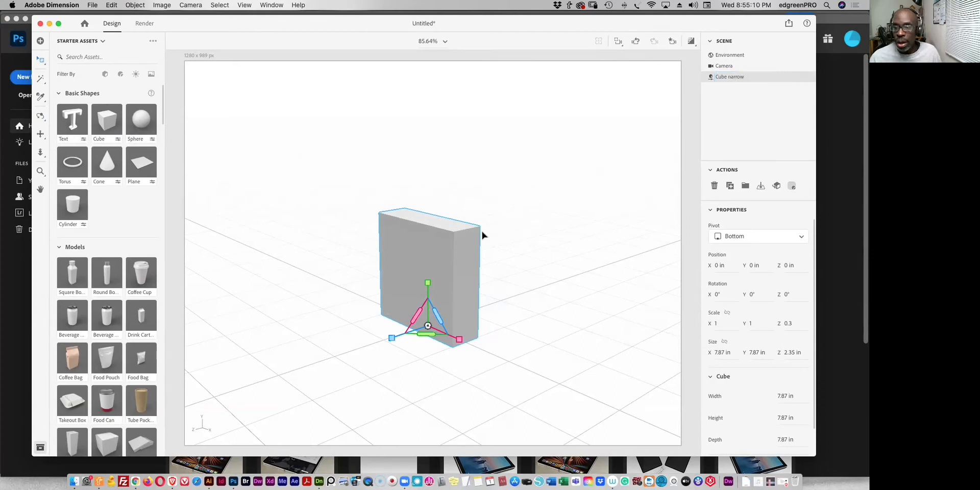
# Export the UVs of Cube narrow to the Desktop at 1024 x 1024 resolution.
pyautogui.click(143, 7)
pyautogui.click(144, 8)
pyautogui.click(144, 7)
pyautogui.click(148, 131)
pyautogui.click(366, 229)
pyautogui.click(330, 257)
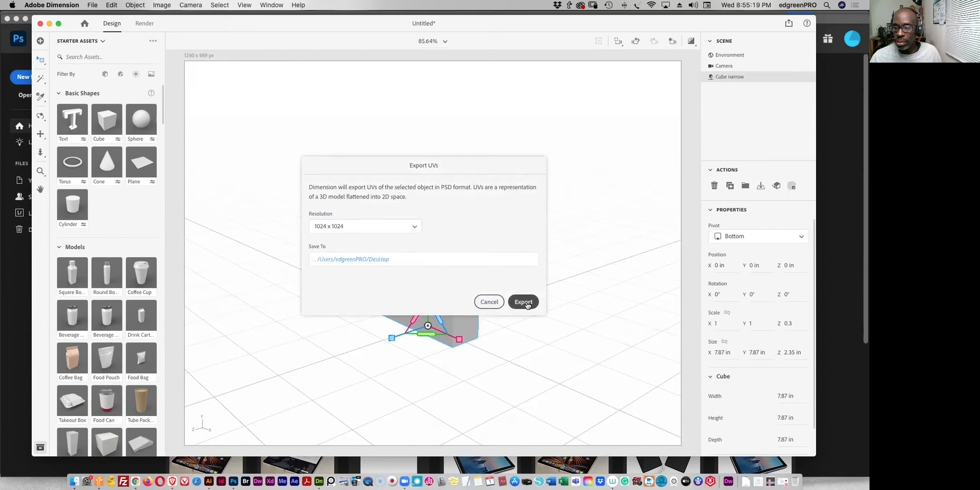
pyautogui.click(527, 305)
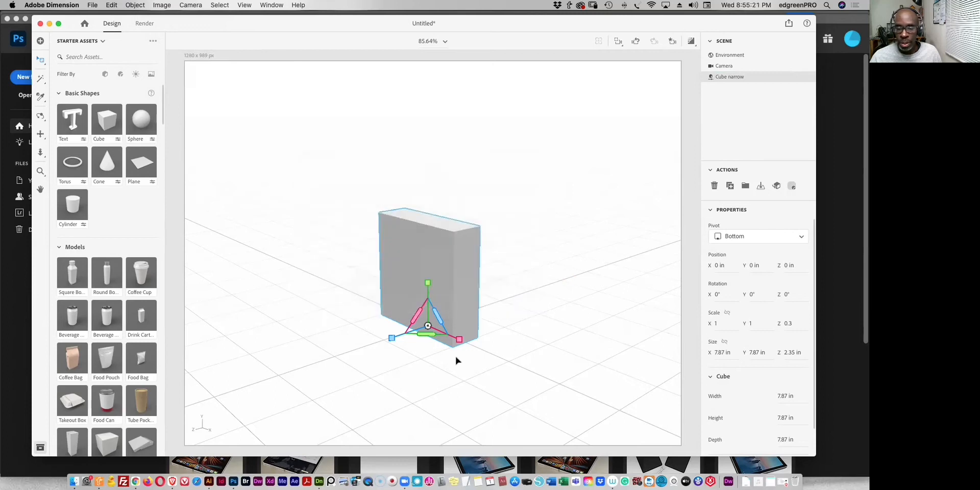
# In Photoshop, show the Texture Grid layer of Cube_narrow_UV.psd and save it for web as Cube_narrow_UV.jpg on the Desktop.
pyautogui.click(114, 458)
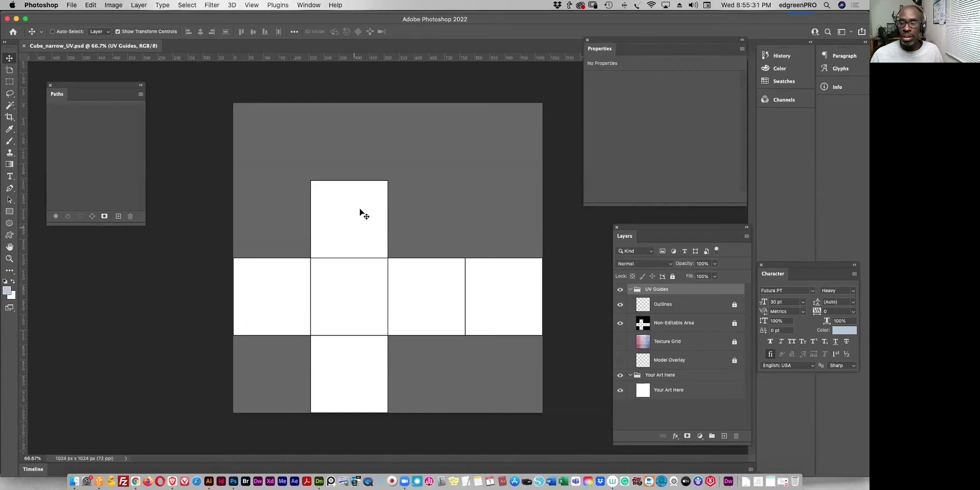
pyautogui.click(620, 341)
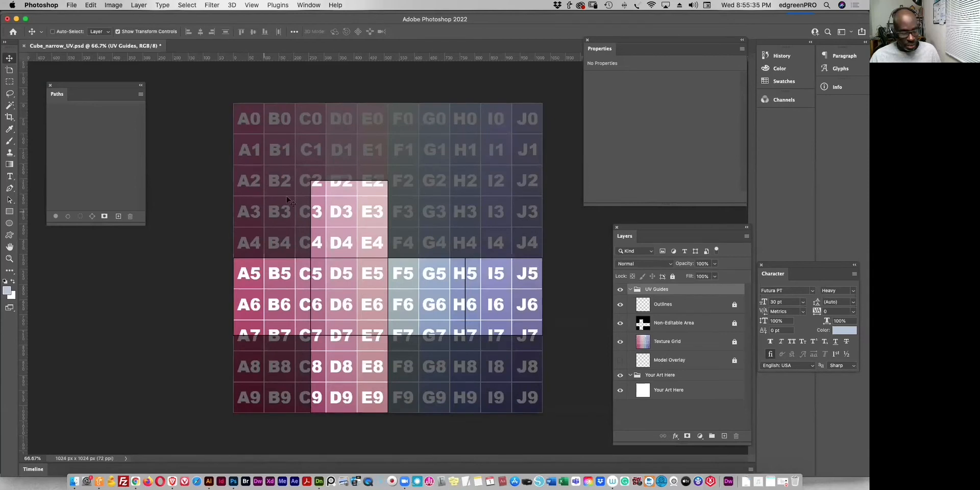
pyautogui.press('super+alt+shift+s')
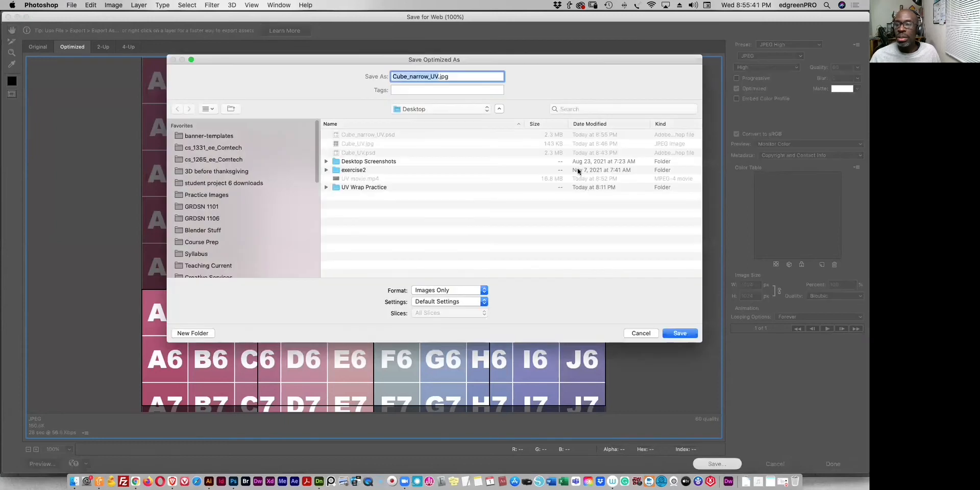
pyautogui.press('Return')
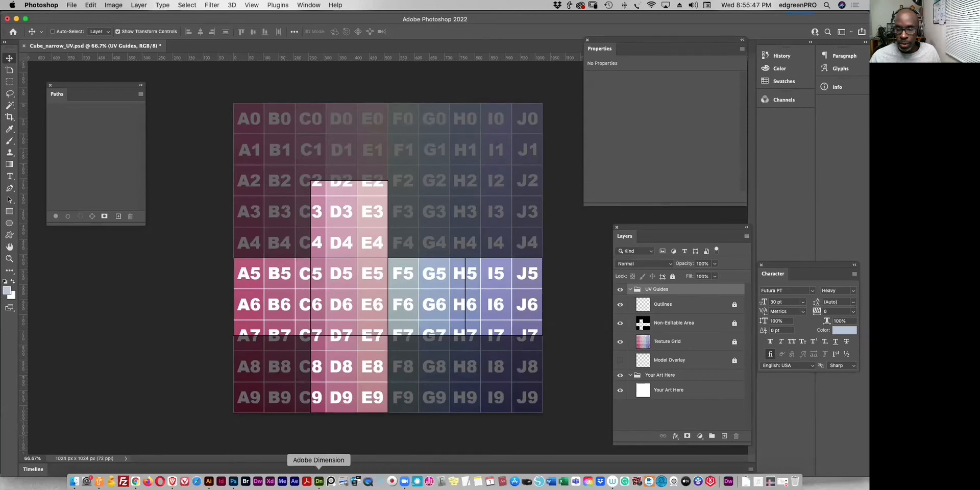
# Switch to Dimension and place Cube_narrow_UV.jpg from the Desktop on the narrow cube as a graphic.
pyautogui.click(318, 480)
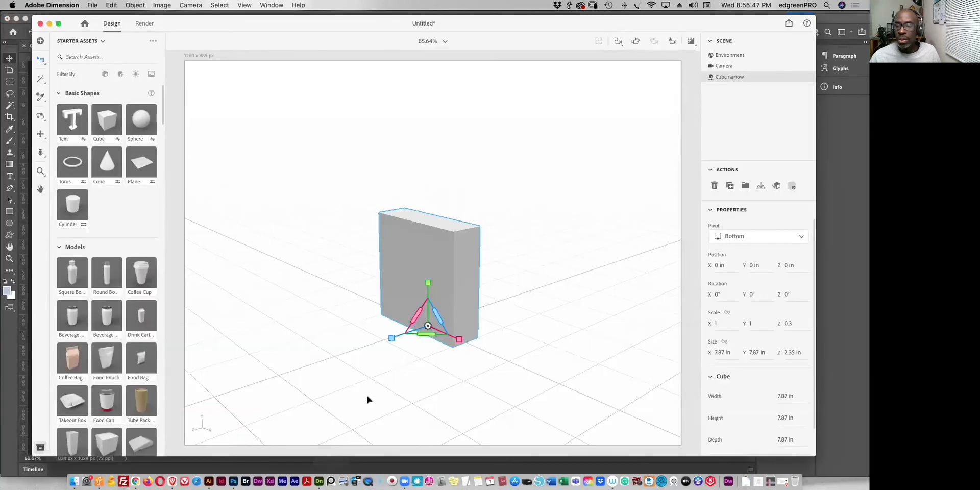
pyautogui.click(776, 186)
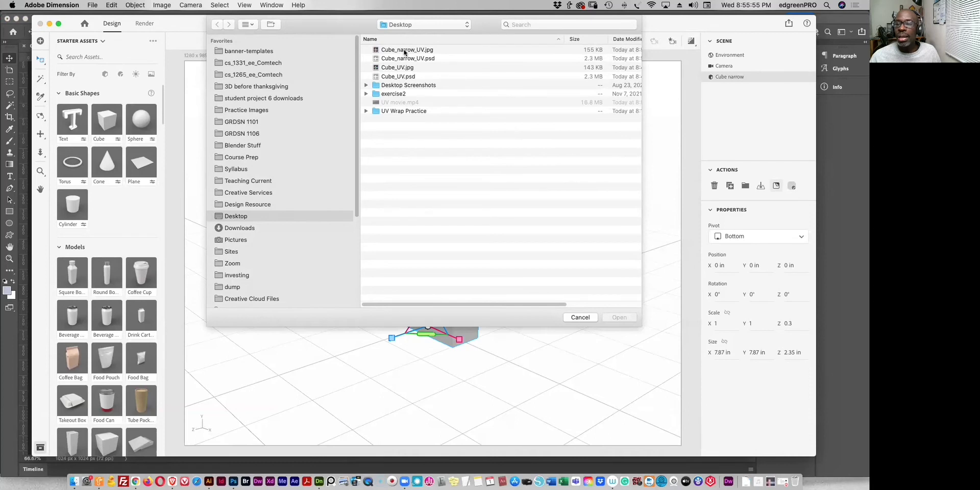
pyautogui.click(404, 50)
pyautogui.click(620, 317)
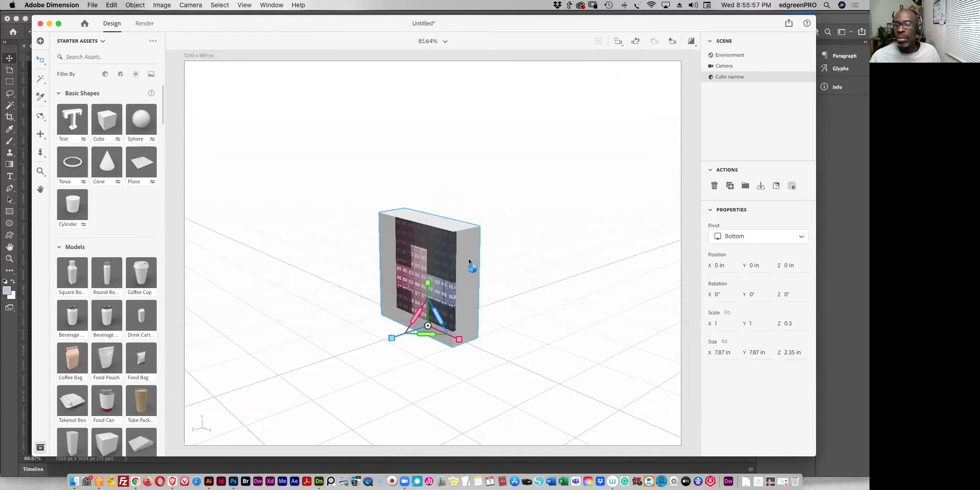
# Set the graphic's placement to Fill and inspect the wrapped grid on the narrow cube up close.
pyautogui.click(732, 255)
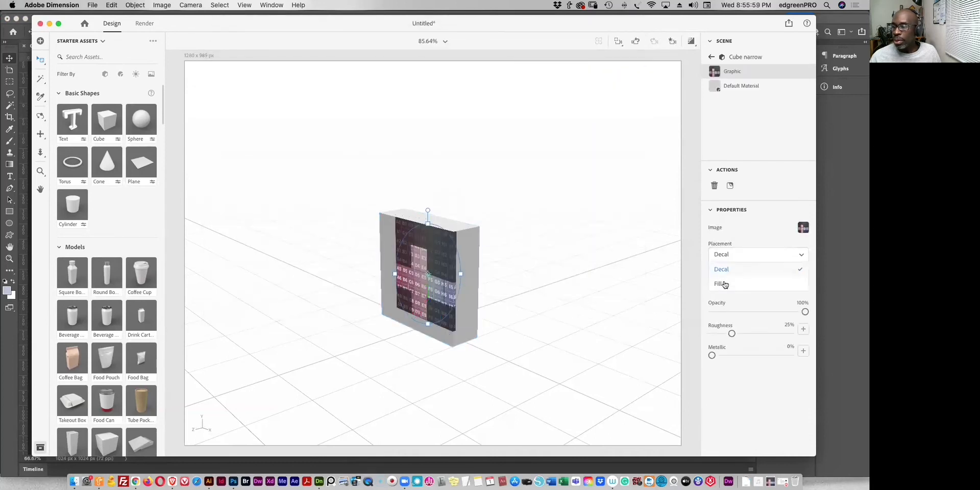
pyautogui.click(722, 284)
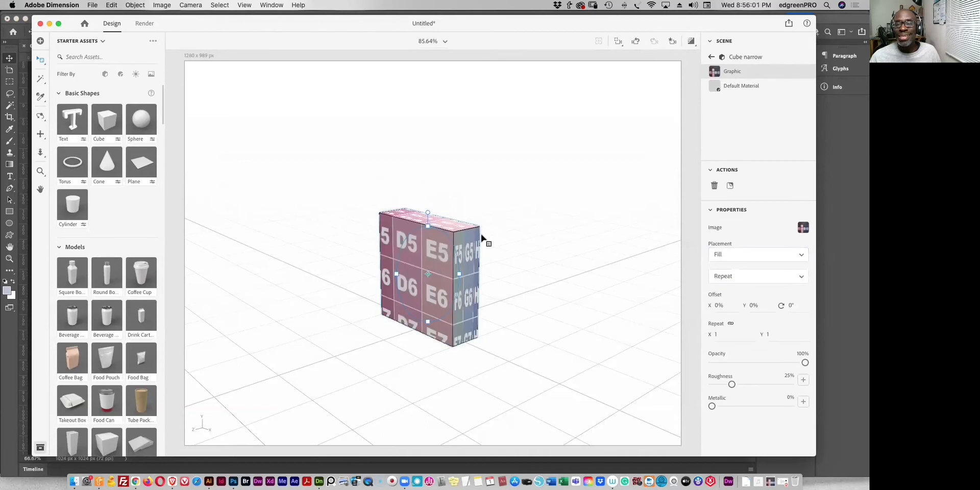
pyautogui.scroll(2, 468, 270)
pyautogui.scroll(4, 466, 271)
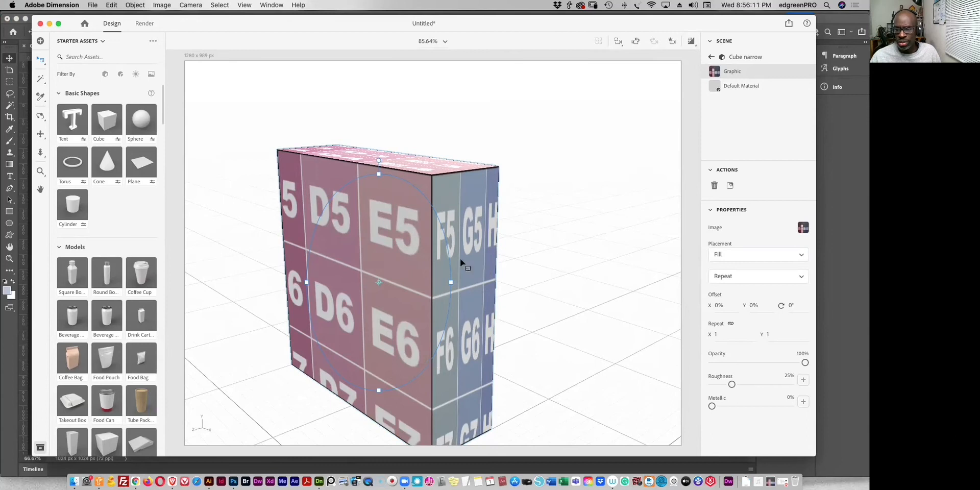
pyautogui.scroll(-3, 481, 258)
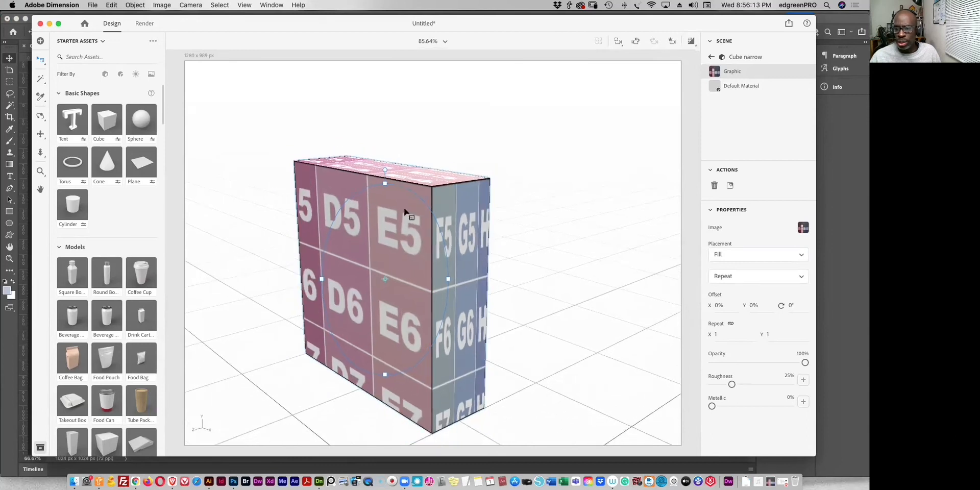
pyautogui.scroll(-1, 456, 226)
pyautogui.scroll(-1, 457, 226)
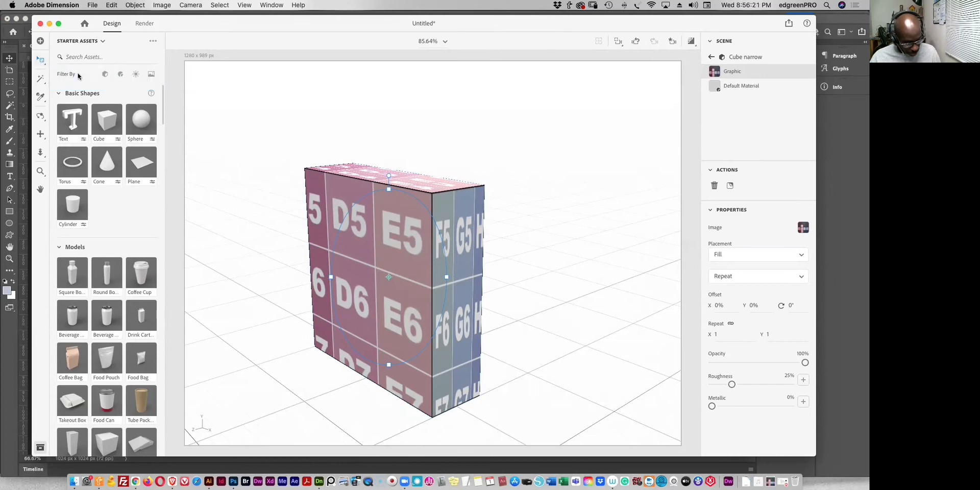
# Move the narrow cube back along the Z axis to about -9.5 in.
pyautogui.click(330, 333)
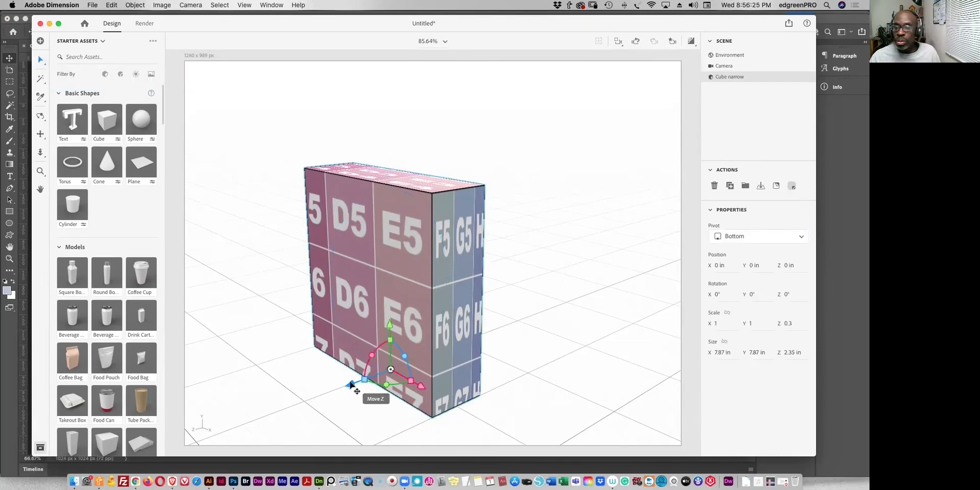
pyautogui.moveTo(351, 384); pyautogui.dragTo(519, 321)
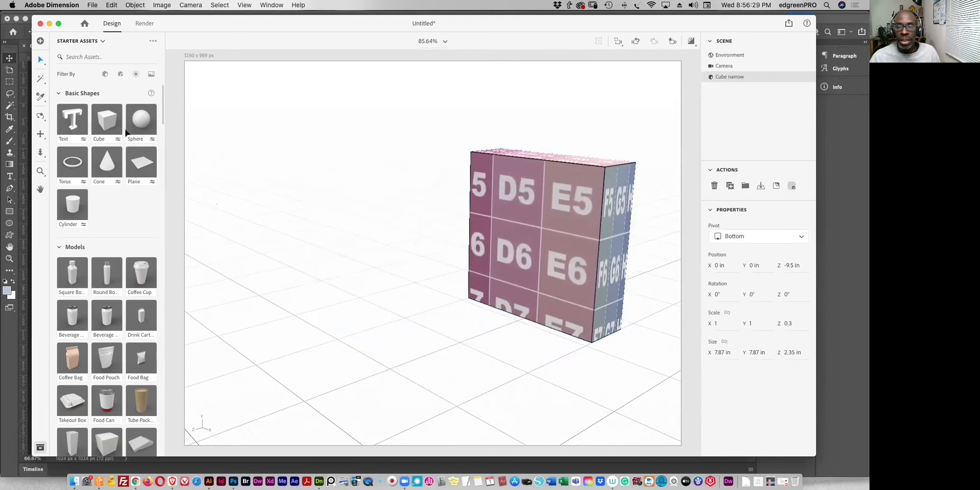
# Add a second cube to the scene and set its shape depth to 2 in.
pyautogui.click(107, 123)
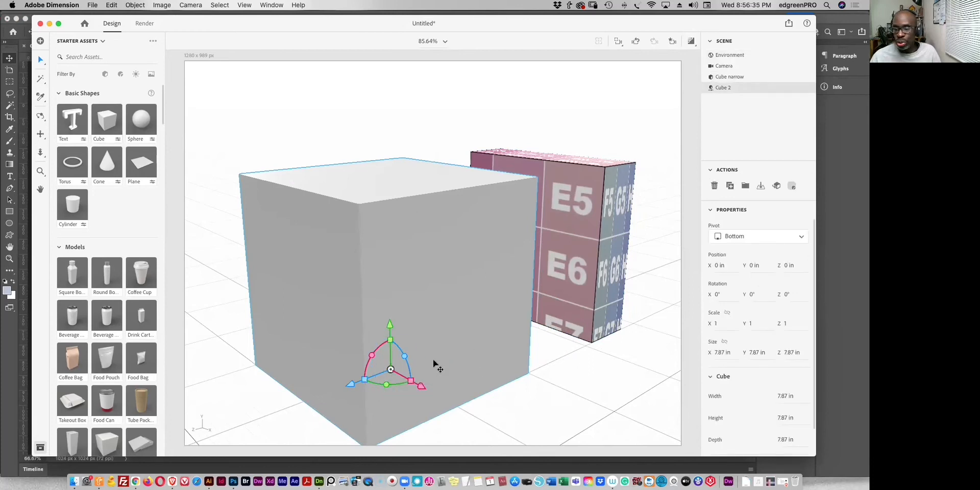
pyautogui.scroll(-2, 721, 364)
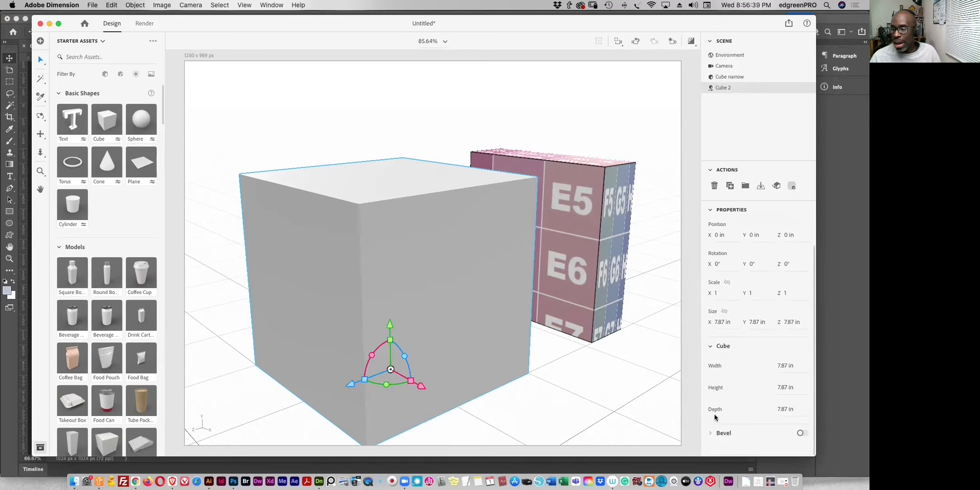
pyautogui.click(710, 348)
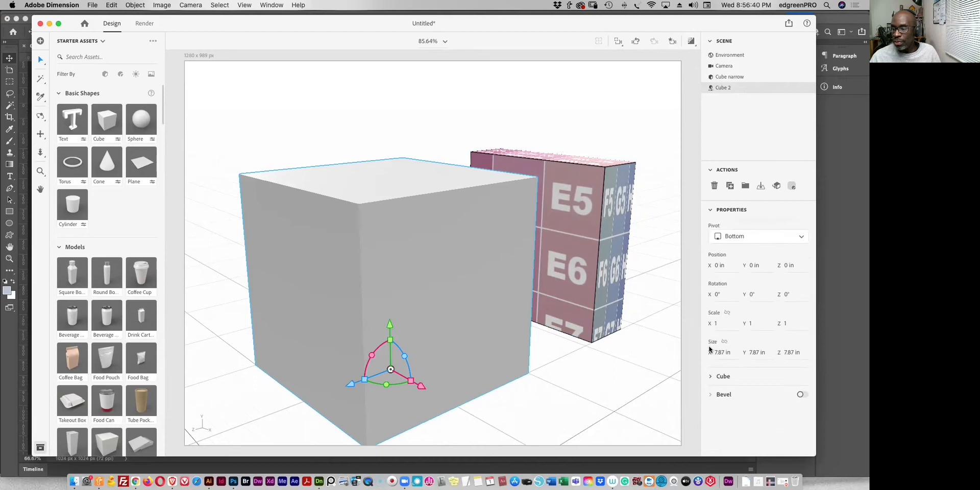
pyautogui.click(712, 377)
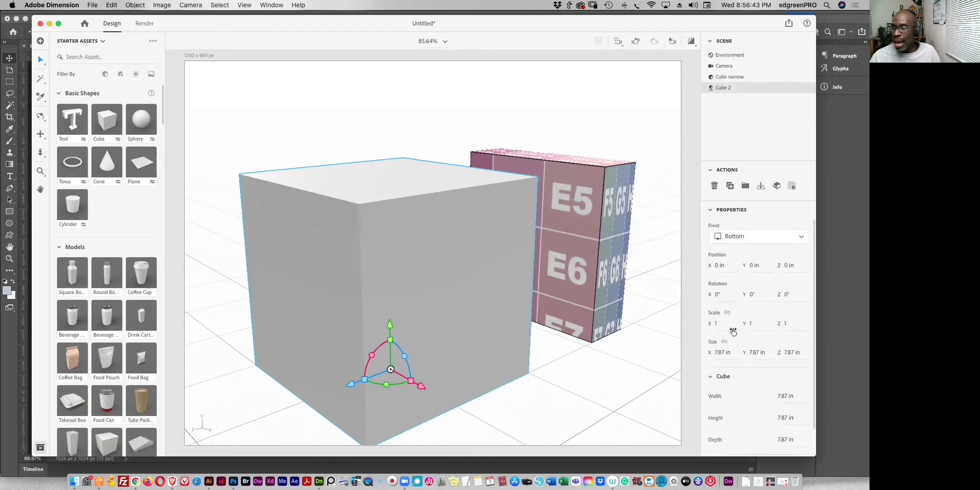
pyautogui.scroll(-2, 800, 414)
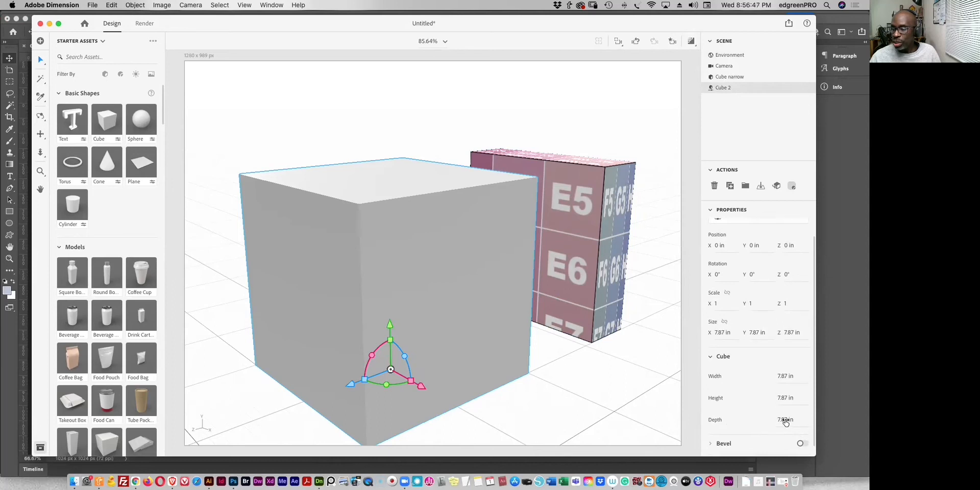
pyautogui.click(785, 419)
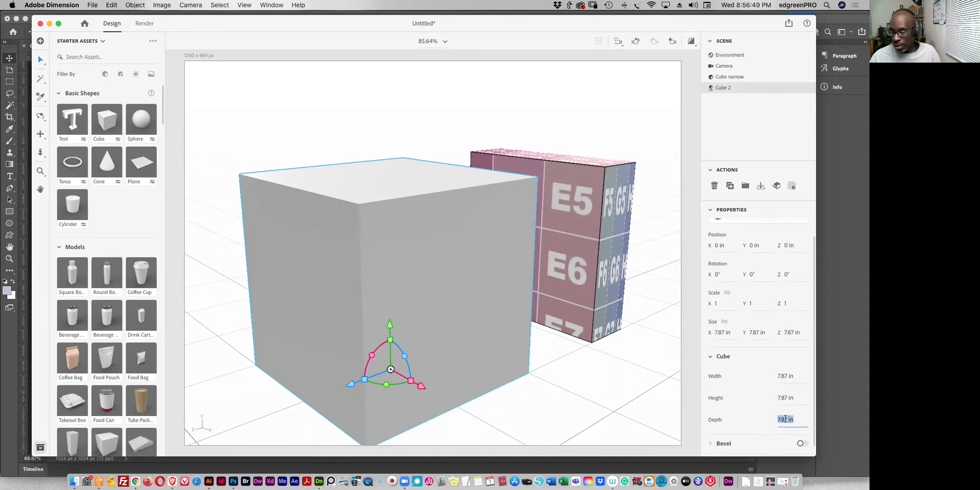
pyautogui.write('2')
pyautogui.press('Return')
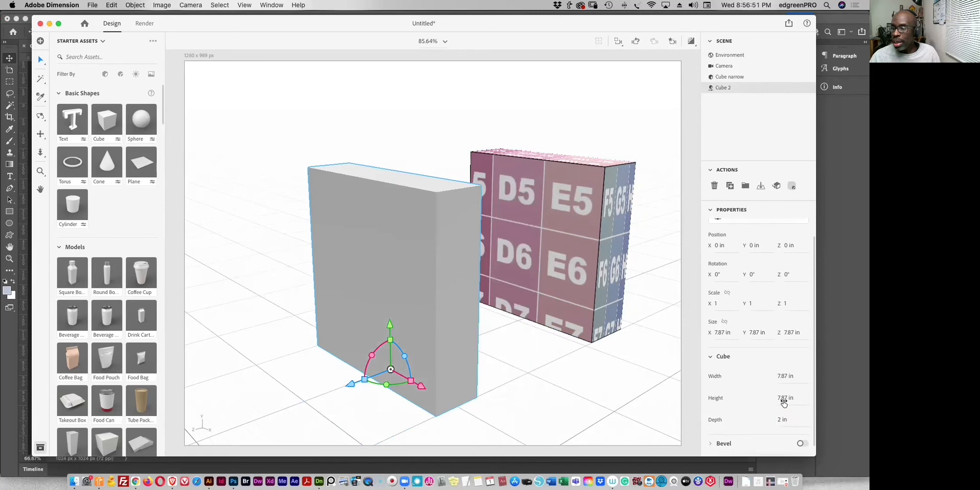
# Set the new cube's shape height to 6 in and its width to 4 in.
pyautogui.click(784, 400)
pyautogui.write('6')
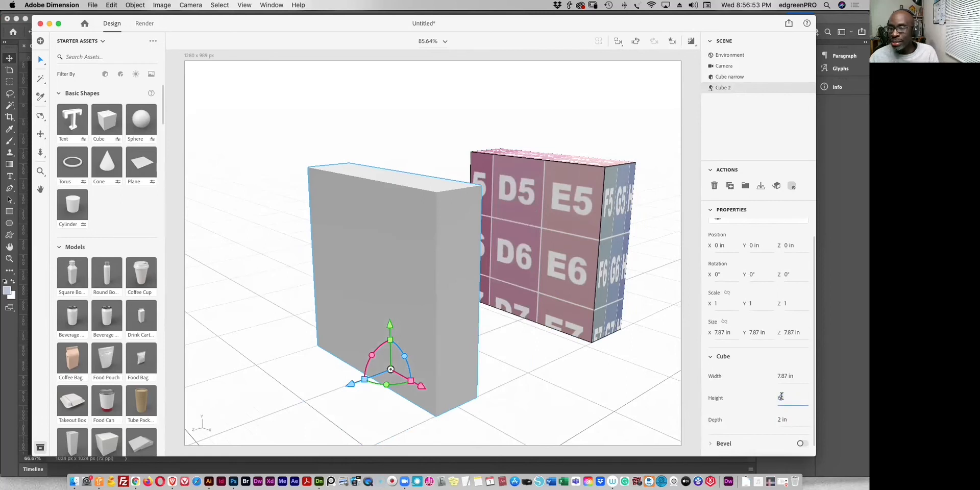
pyautogui.press('Return')
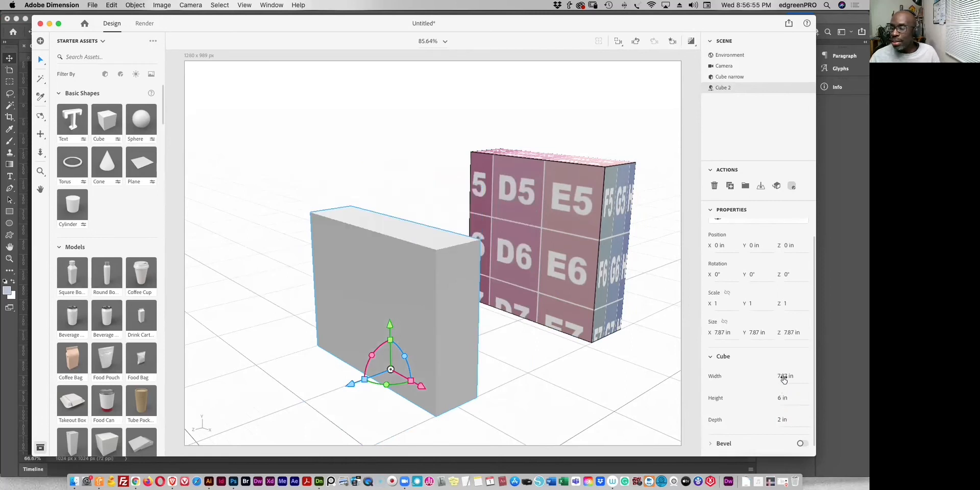
pyautogui.click(783, 376)
pyautogui.write('4')
pyautogui.press('Return')
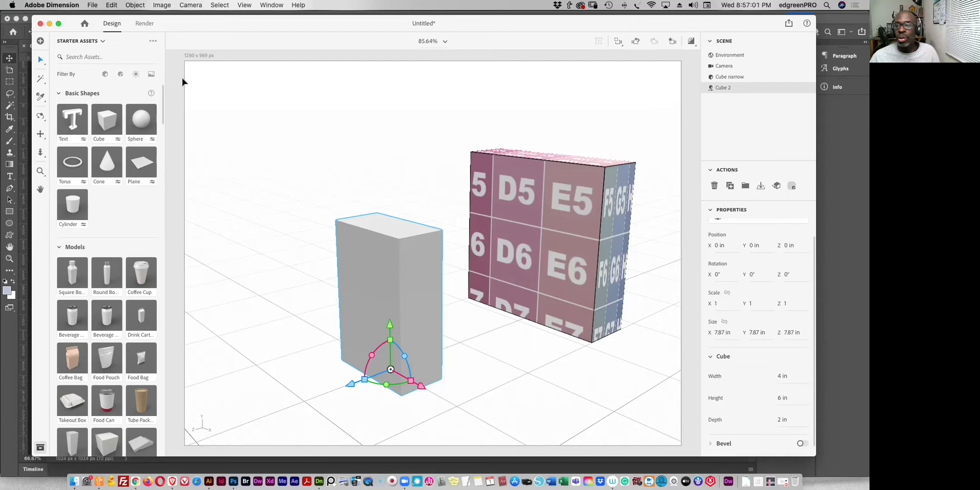
# Rename the new cube in the scene as box.
pyautogui.click(135, 5)
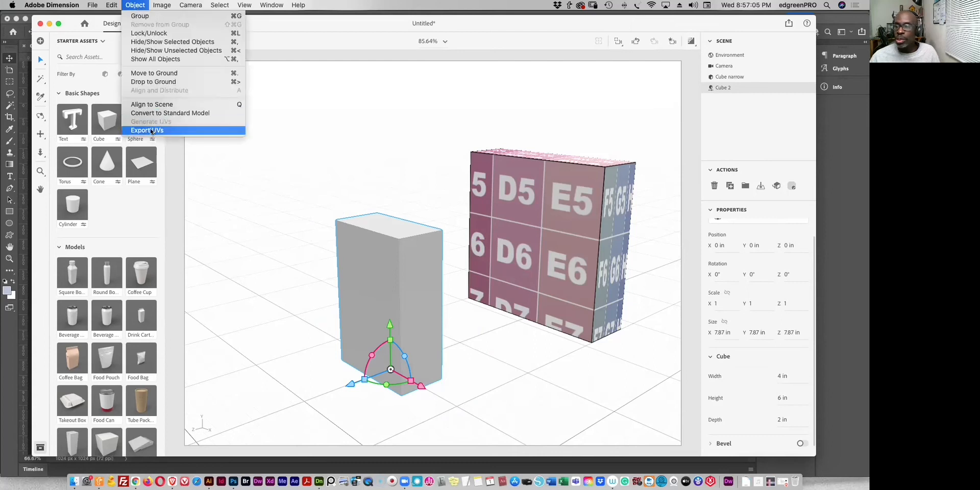
pyautogui.click(419, 150)
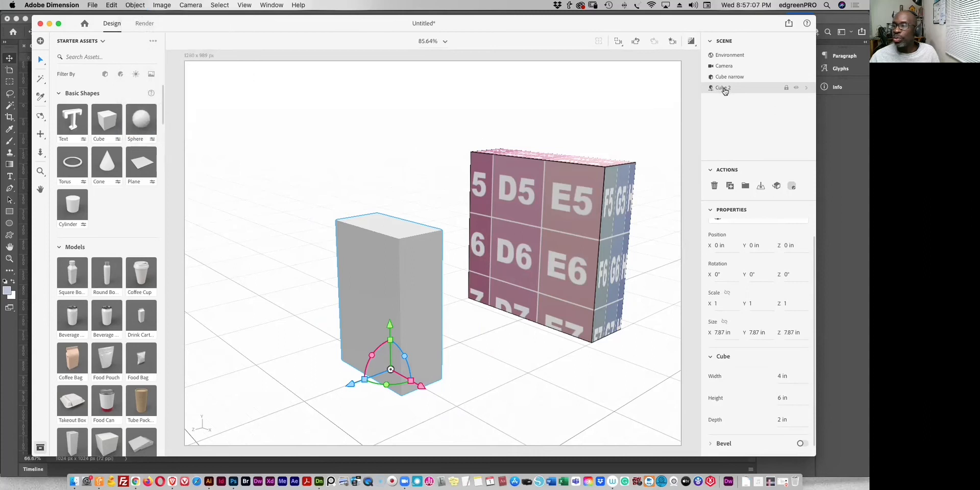
pyautogui.doubleClick(724, 88)
pyautogui.click(737, 88)
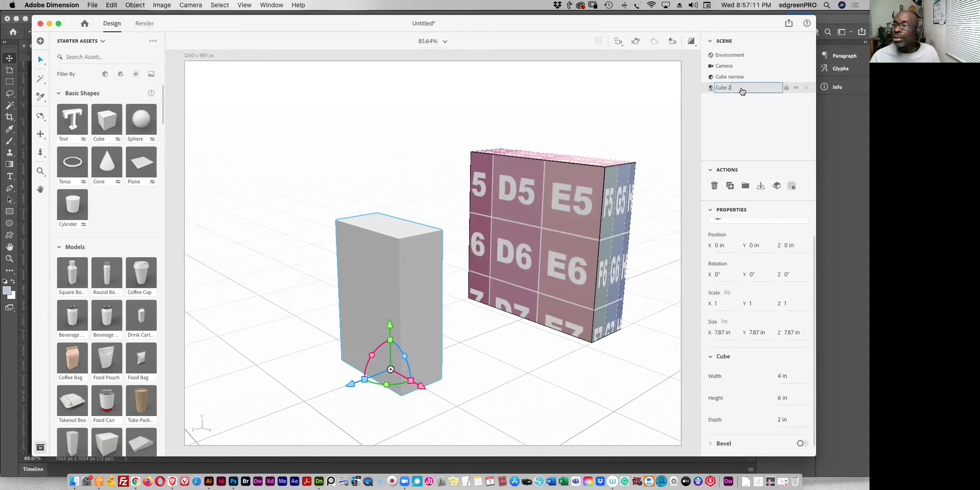
pyautogui.doubleClick(736, 88)
pyautogui.write('box')
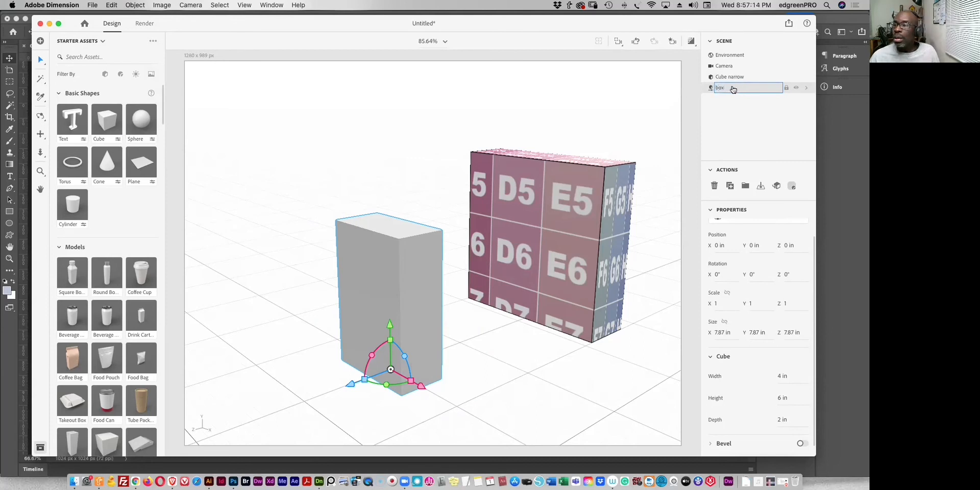
pyautogui.press('Return')
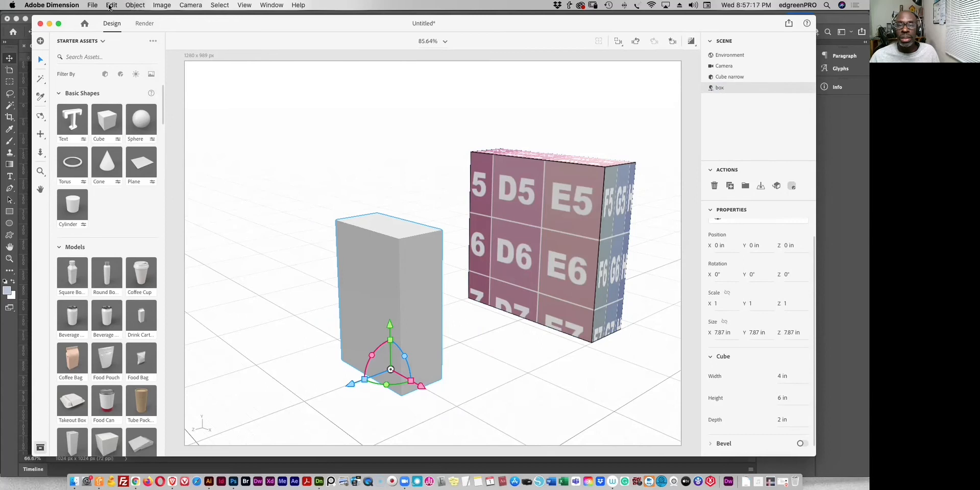
# Export the box's UVs at a resolution of 1024 x 1024.
pyautogui.click(134, 6)
pyautogui.click(154, 131)
pyautogui.click(355, 227)
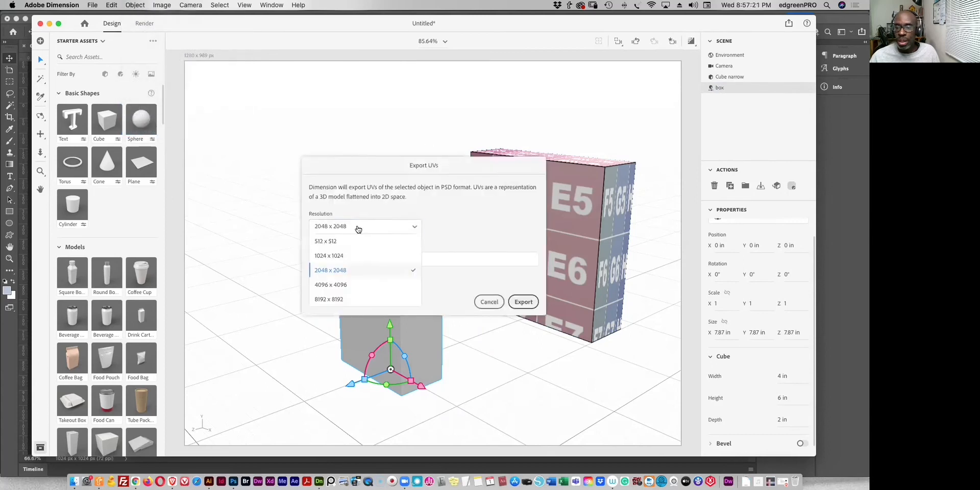
pyautogui.click(343, 258)
pyautogui.click(523, 301)
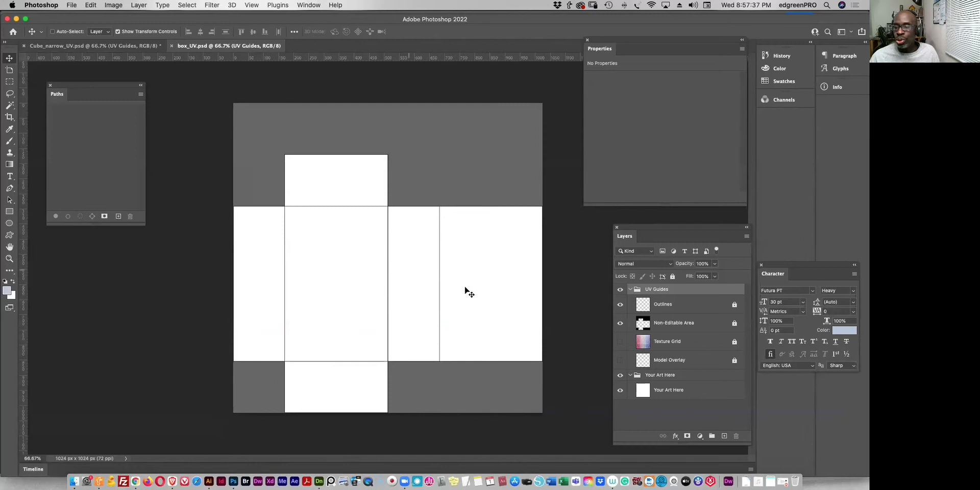
# In Photoshop, show the Texture Grid layer of box_UV.psd and save it for web as box_UV.jpg on the Desktop.
pyautogui.click(620, 342)
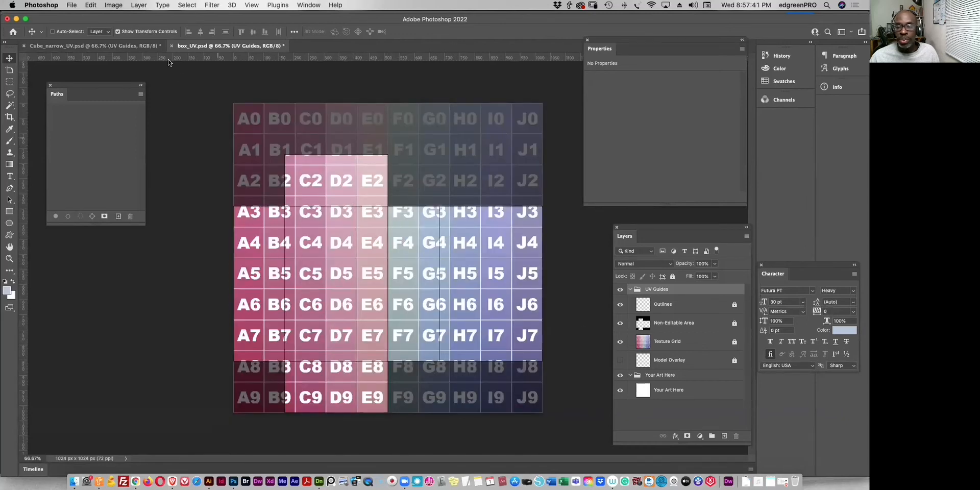
pyautogui.click(72, 5)
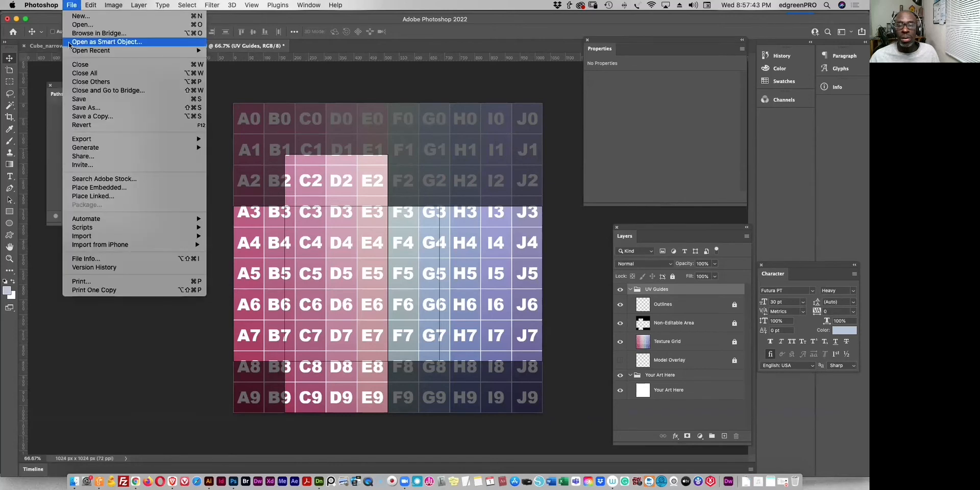
pyautogui.click(176, 5)
pyautogui.press('super+alt+shift+s')
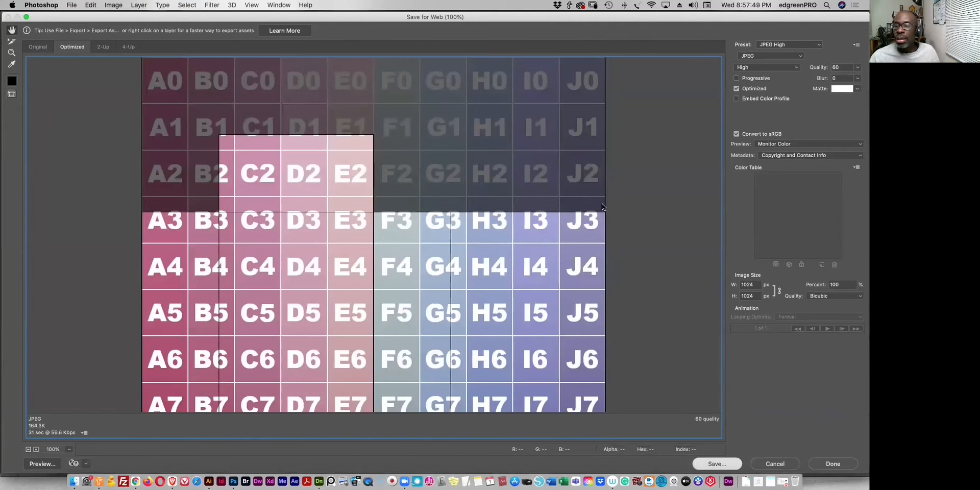
pyautogui.press('Return')
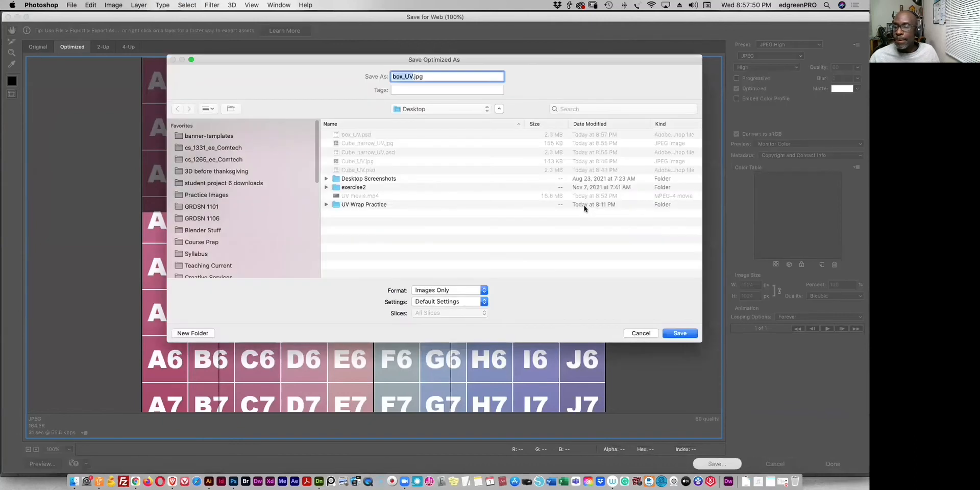
pyautogui.click(681, 335)
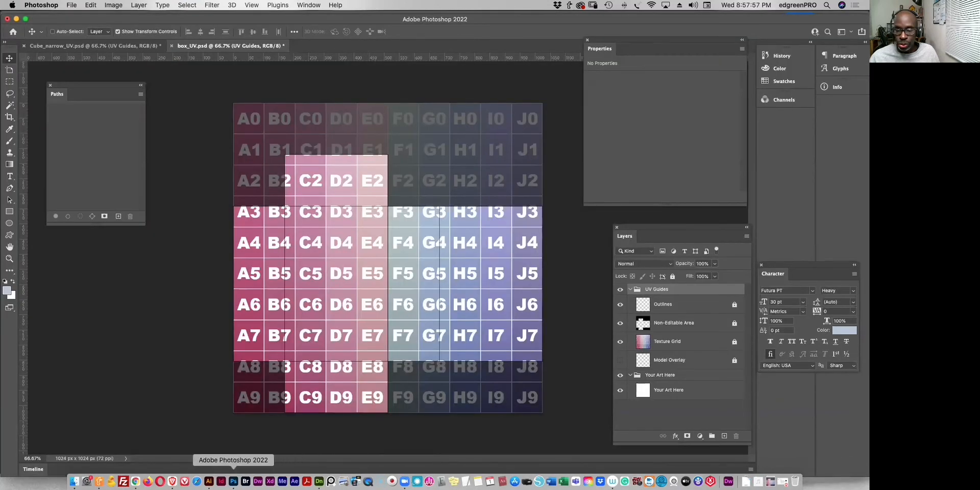
# Switch to Dimension and convert the box to a standard model.
pyautogui.click(319, 481)
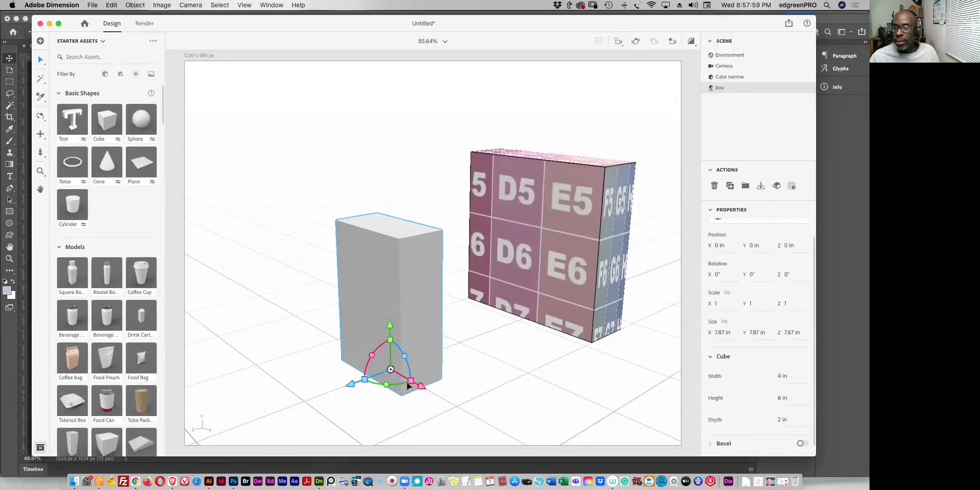
pyautogui.click(776, 186)
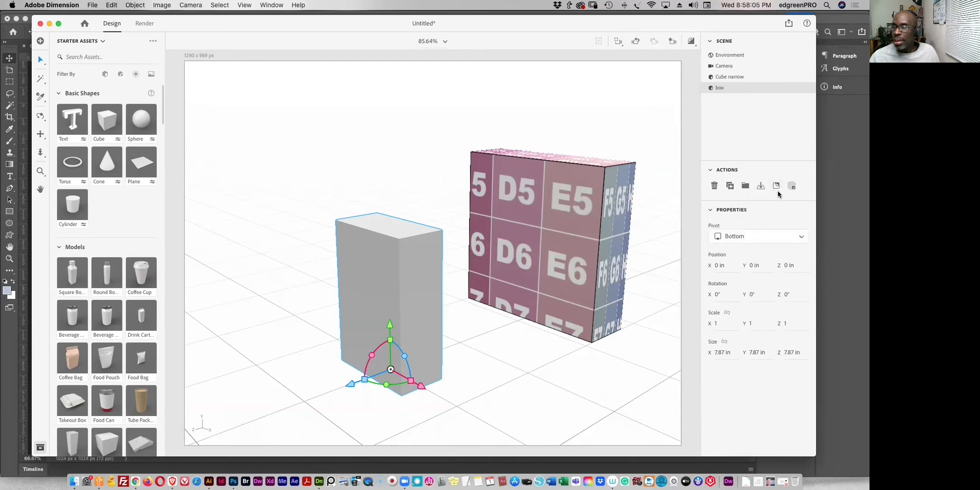
# Place box_UV.jpg from the Desktop on the box as a graphic and set its placement to Fill.
pyautogui.click(776, 188)
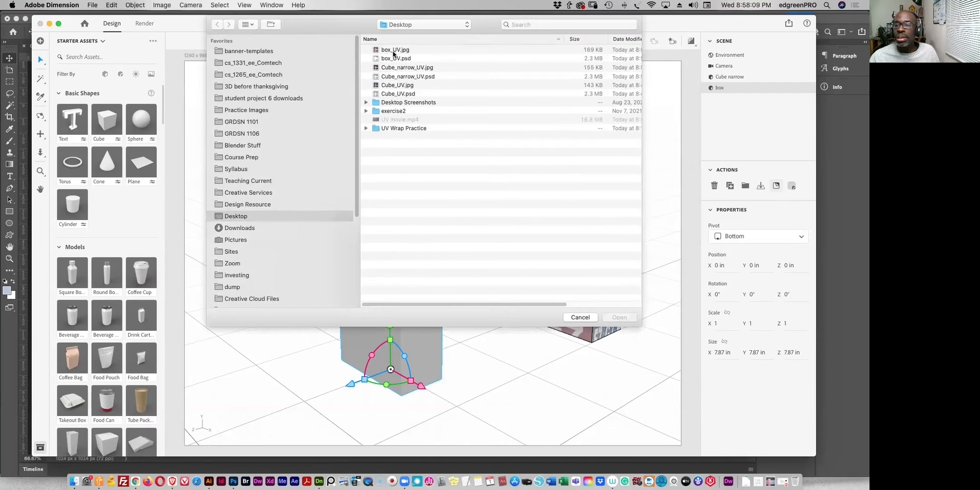
pyautogui.click(395, 50)
pyautogui.click(619, 317)
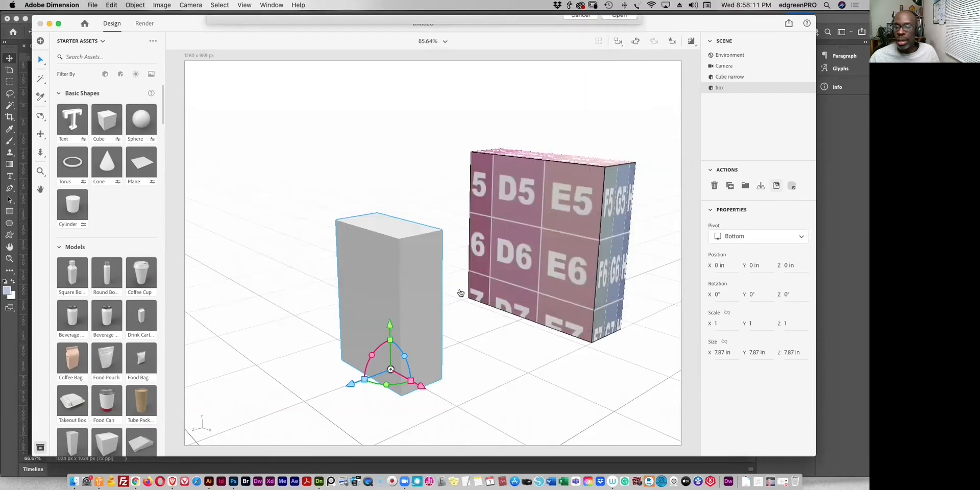
pyautogui.click(737, 255)
pyautogui.click(736, 271)
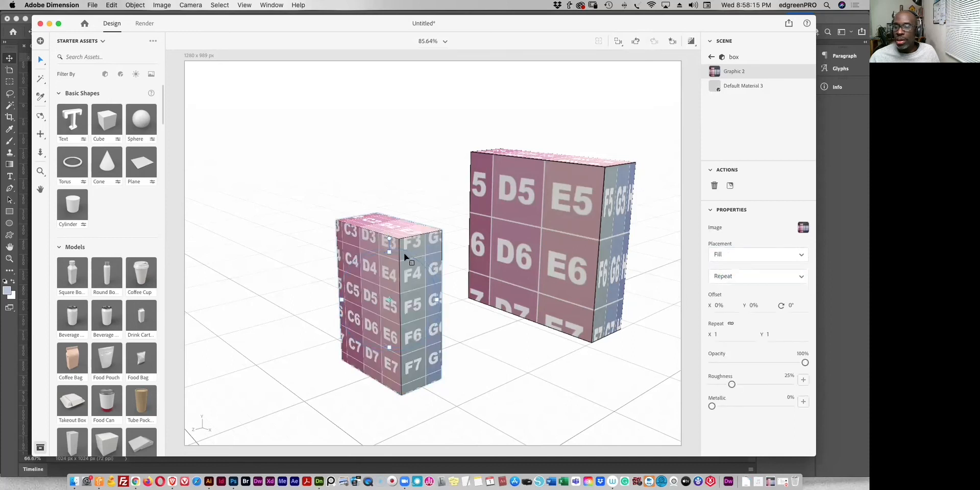
# Move the narrow cube close behind the box, to about X -1.9 in and Z -2.9 in, and compare both wrapped grids from several angles.
pyautogui.click(524, 276)
pyautogui.moveTo(513, 330); pyautogui.dragTo(404, 329)
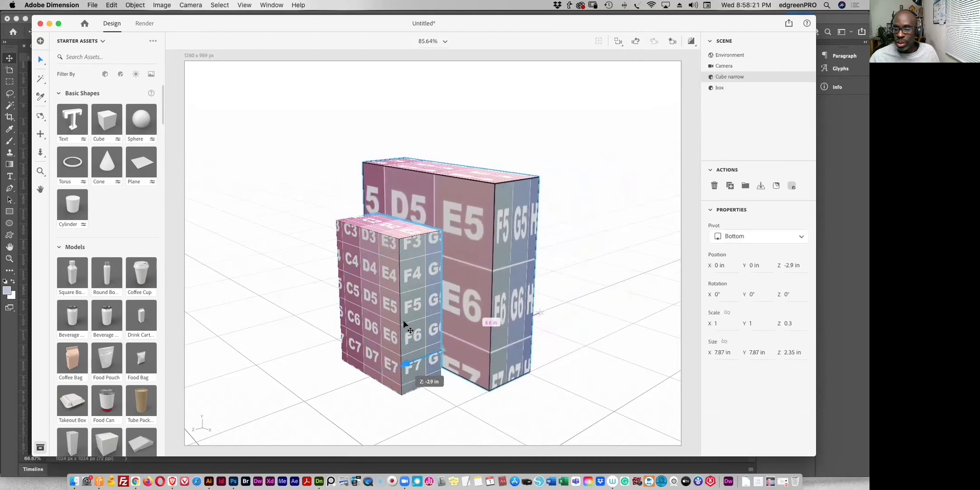
pyautogui.moveTo(477, 365); pyautogui.dragTo(448, 352)
pyautogui.click(40, 116)
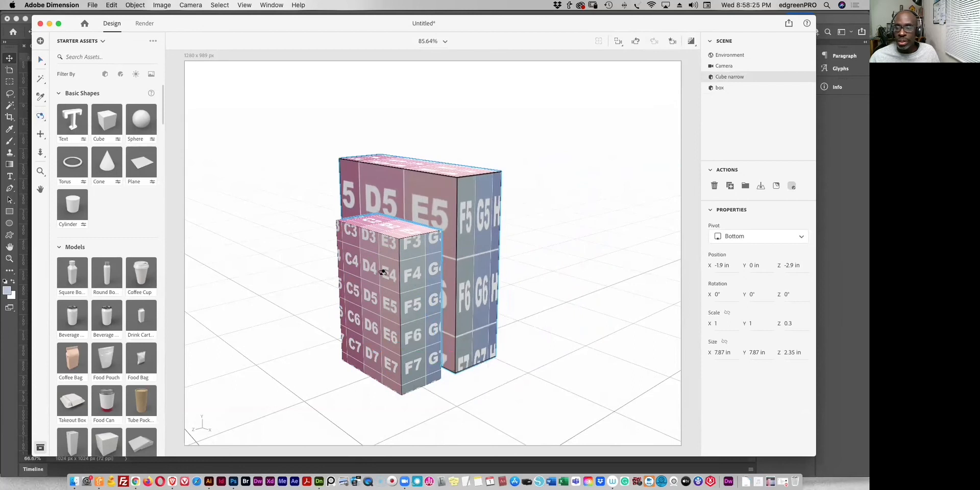
pyautogui.moveTo(436, 284); pyautogui.dragTo(372, 253)
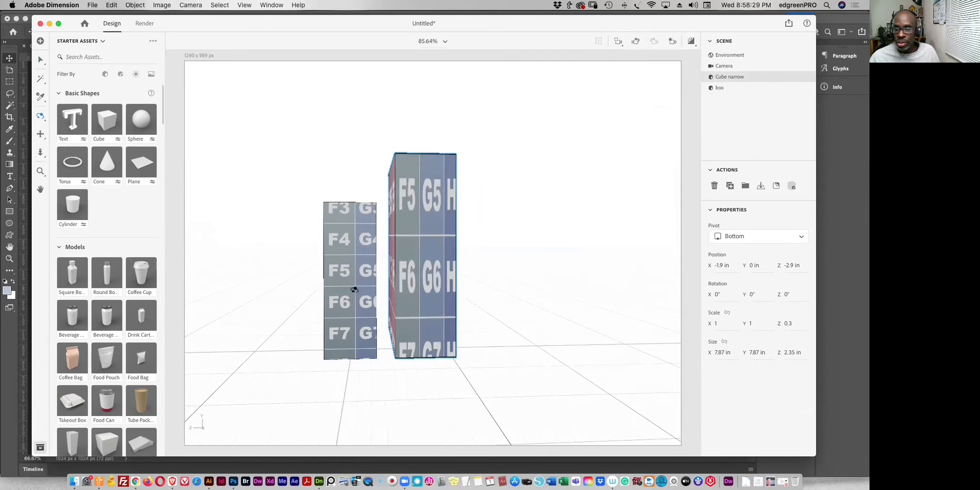
pyautogui.moveTo(371, 283); pyautogui.dragTo(442, 235)
pyautogui.moveTo(440, 277); pyautogui.dragTo(435, 304)
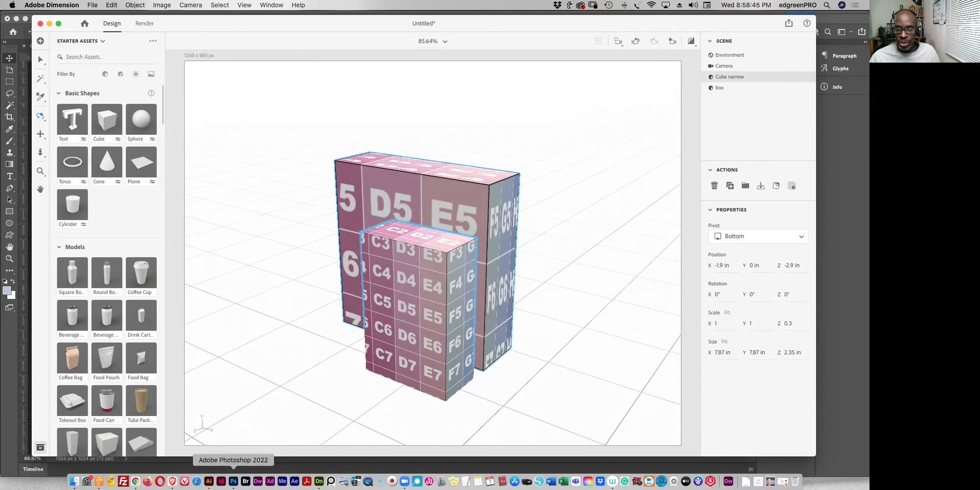
# Switch to floral_pattern UV.ai in Illustrator, check the panel rectangles' dimensions, and show the hidden floral artwork layer.
pyautogui.click(234, 481)
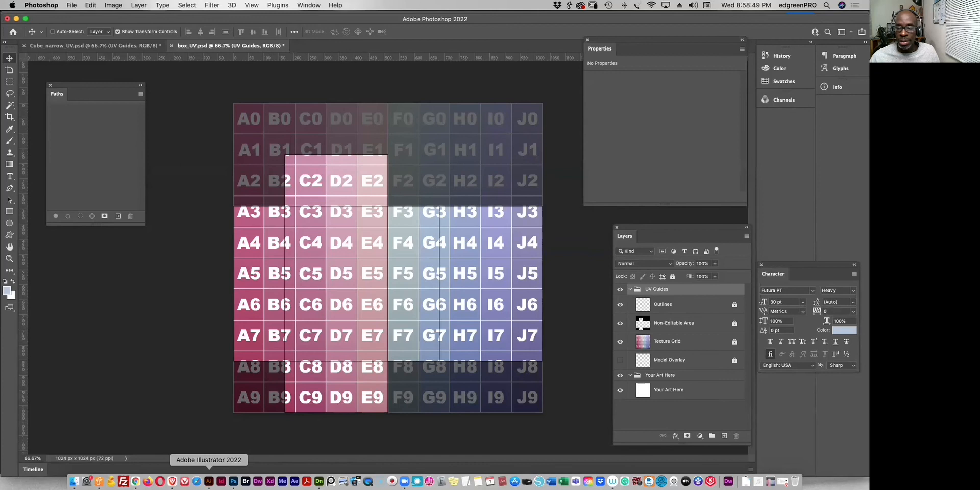
pyautogui.click(209, 481)
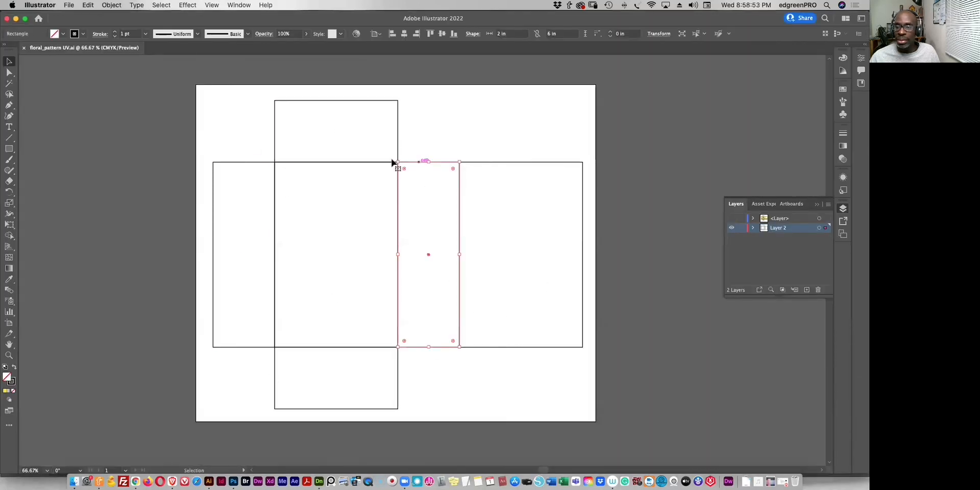
pyautogui.click(375, 161)
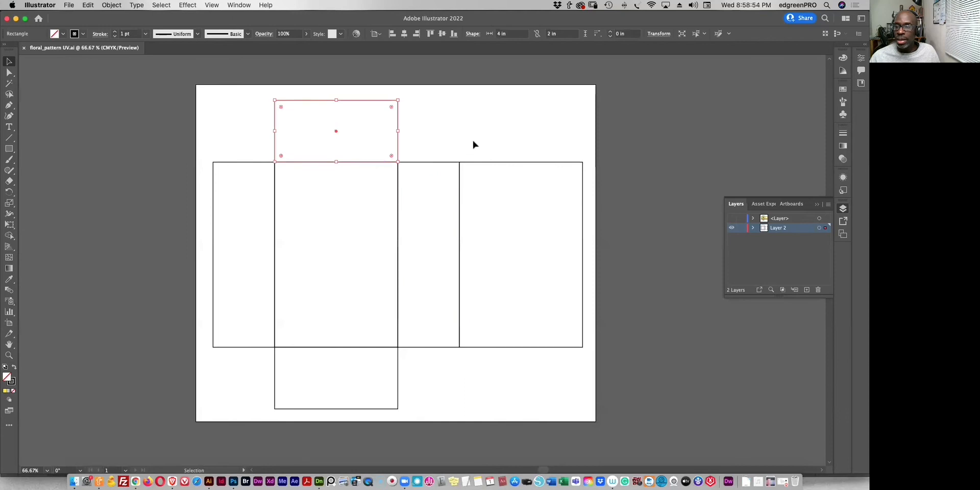
pyautogui.click(732, 218)
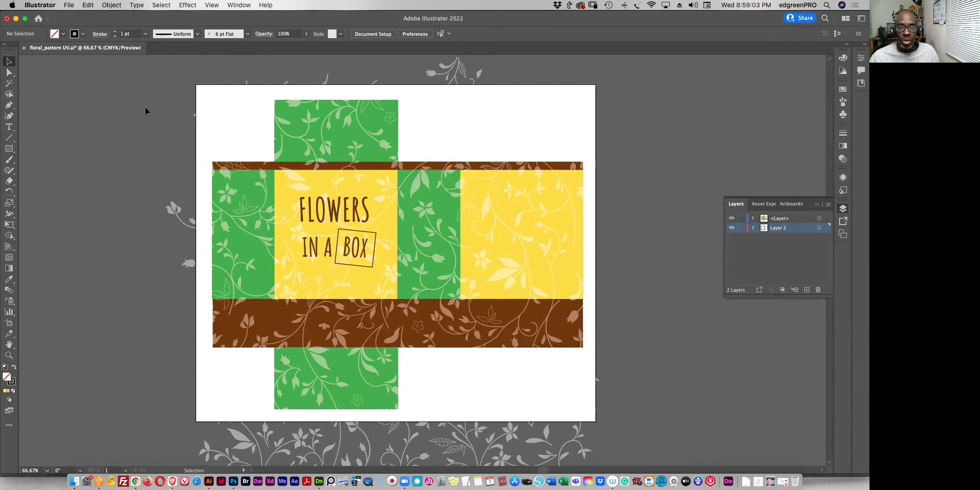
# Copy all the floral box artwork and paste it as a Smart Object into box_UV.psd in Photoshop.
pyautogui.press('super+a')
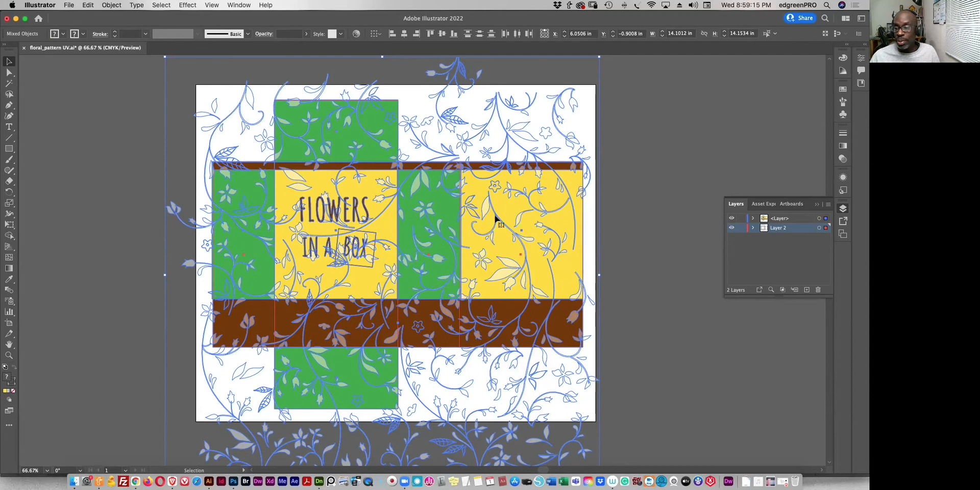
pyautogui.click(233, 480)
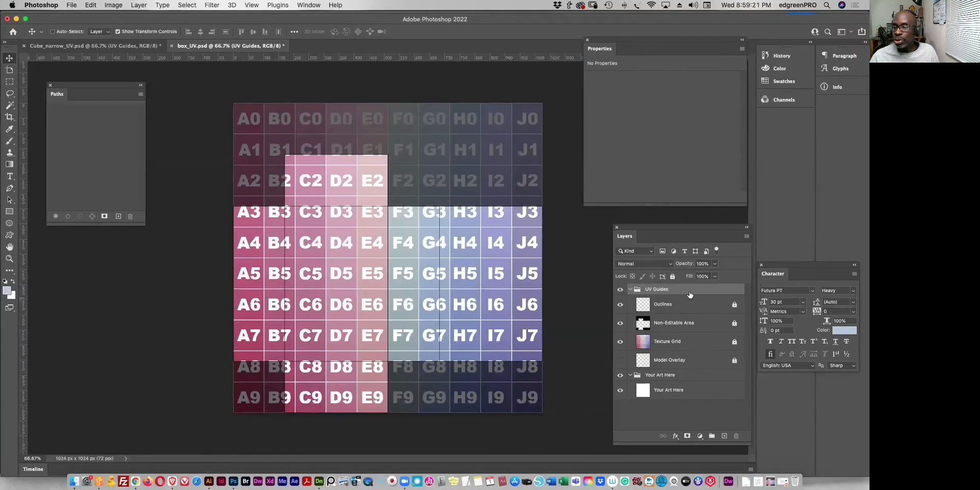
pyautogui.press('super+v')
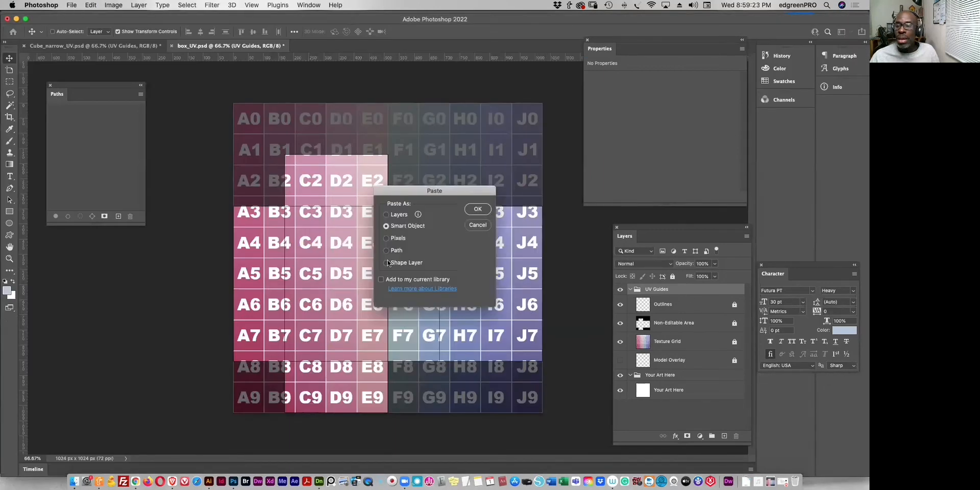
pyautogui.click(490, 212)
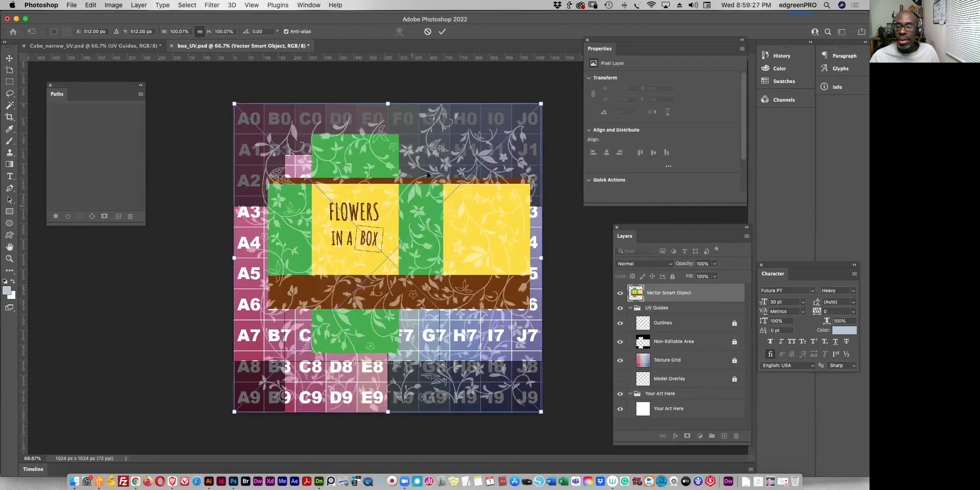
# Scale the pasted artwork to about 118.6% and position it so its panels align with the box's UV template.
pyautogui.moveTo(371, 218); pyautogui.dragTo(349, 256)
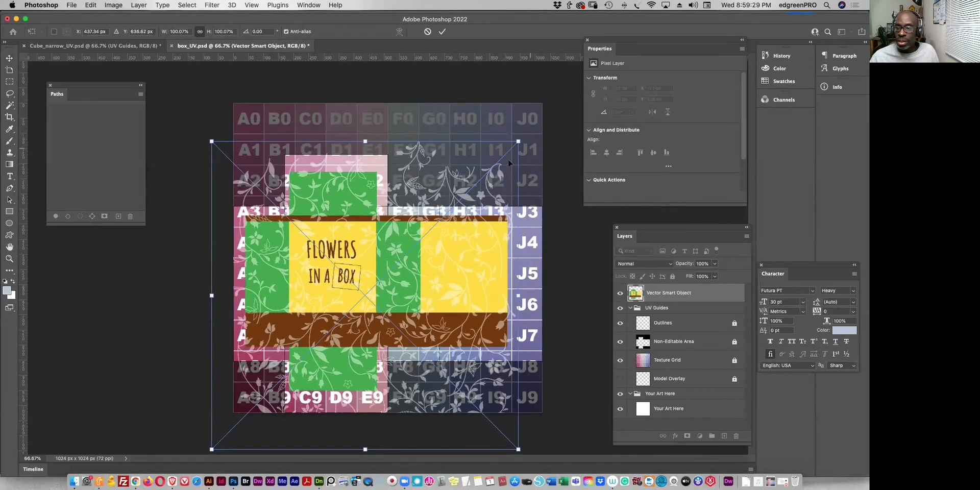
pyautogui.moveTo(518, 141); pyautogui.dragTo(542, 128)
pyautogui.moveTo(538, 450); pyautogui.dragTo(575, 481)
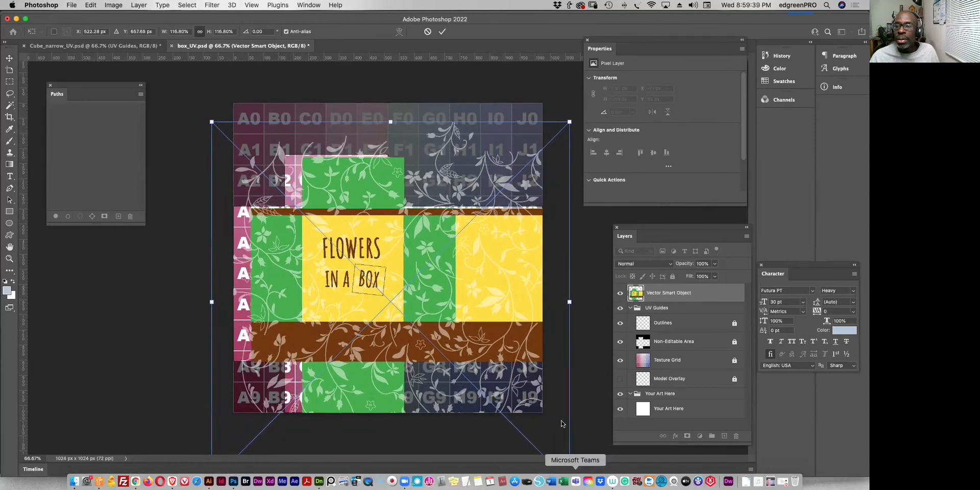
pyautogui.moveTo(570, 121); pyautogui.dragTo(572, 119)
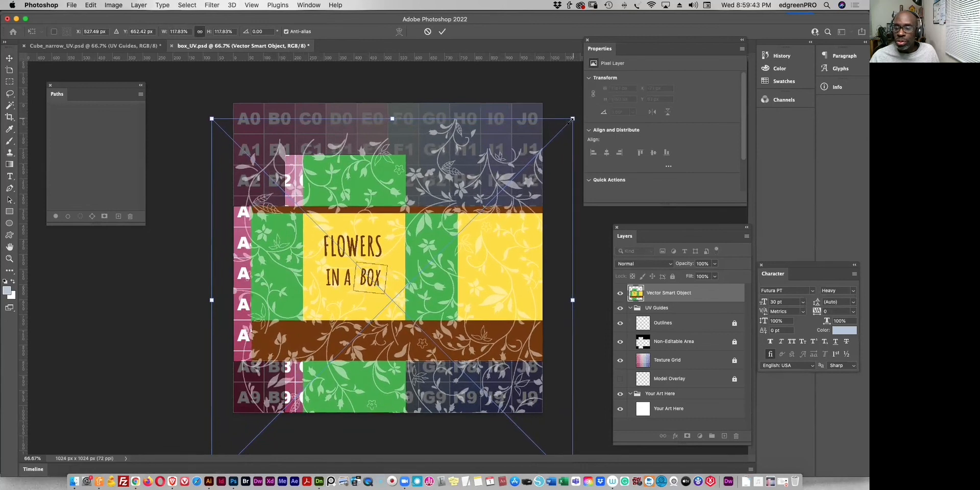
pyautogui.moveTo(417, 263); pyautogui.dragTo(402, 266)
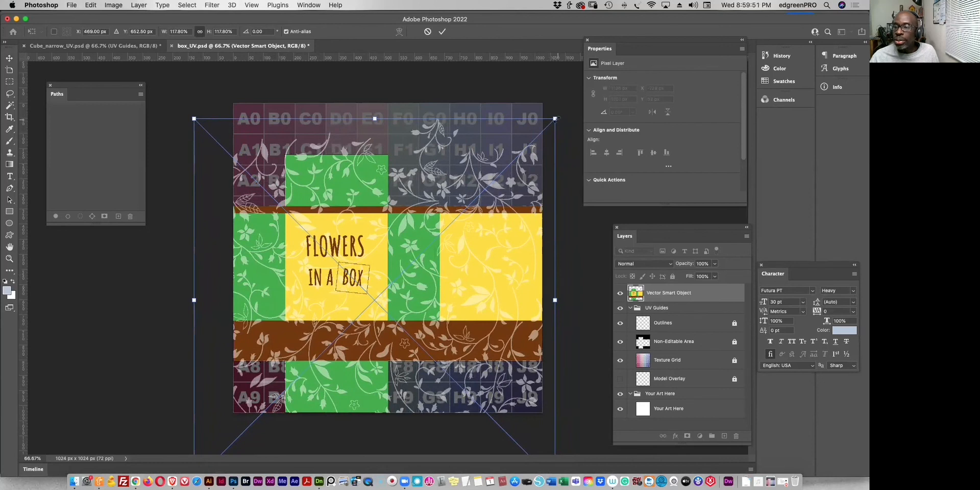
pyautogui.moveTo(555, 118); pyautogui.dragTo(557, 117)
pyautogui.moveTo(502, 215); pyautogui.dragTo(505, 215)
pyautogui.press('Left')
pyautogui.press('Left')
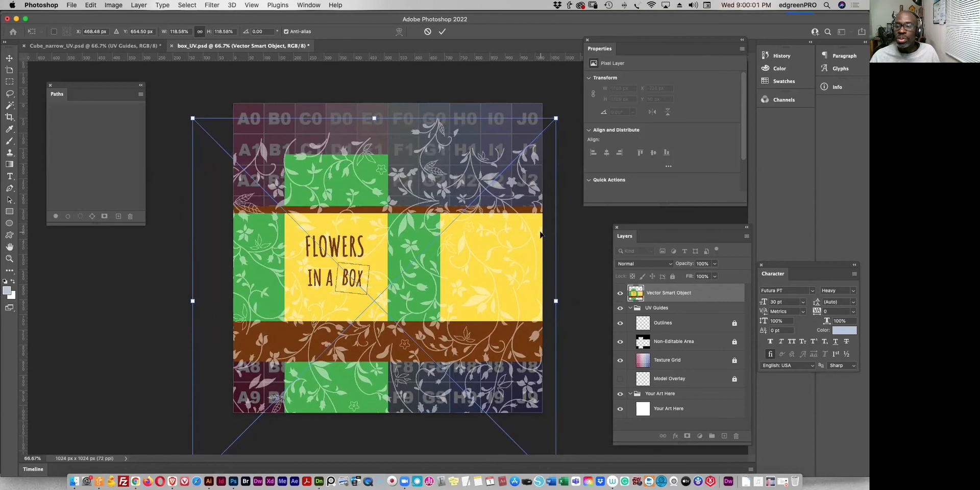
pyautogui.press('Return')
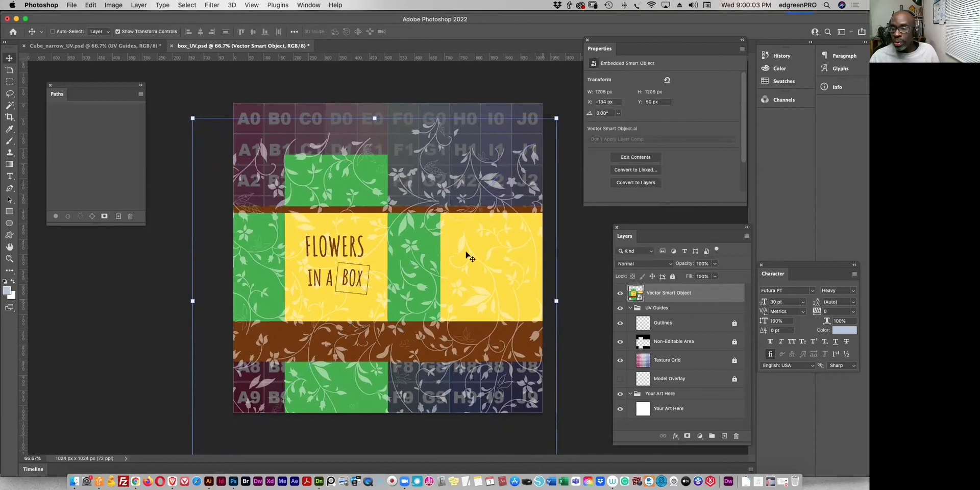
# Hide the Texture Grid and Non-Editable Area layers, and export a High-quality JPEG for web over box_UV.jpg on the Desktop.
pyautogui.click(620, 361)
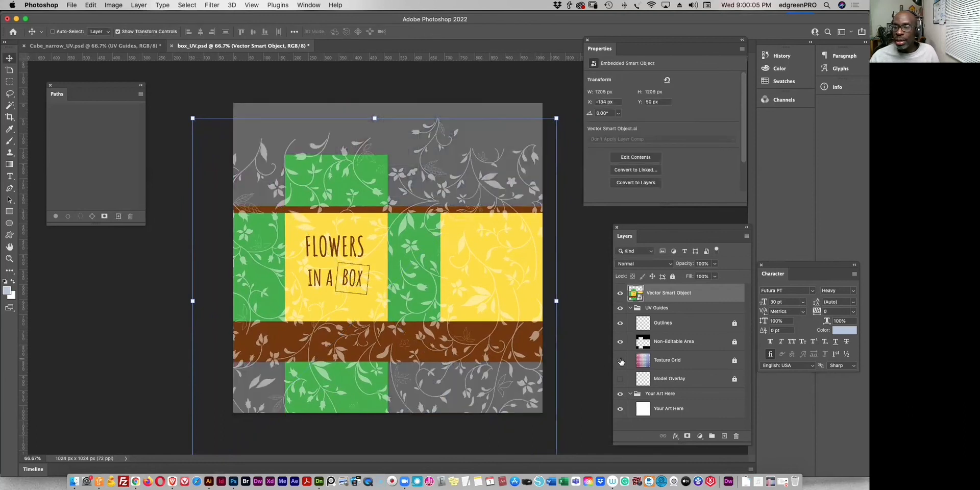
pyautogui.click(619, 342)
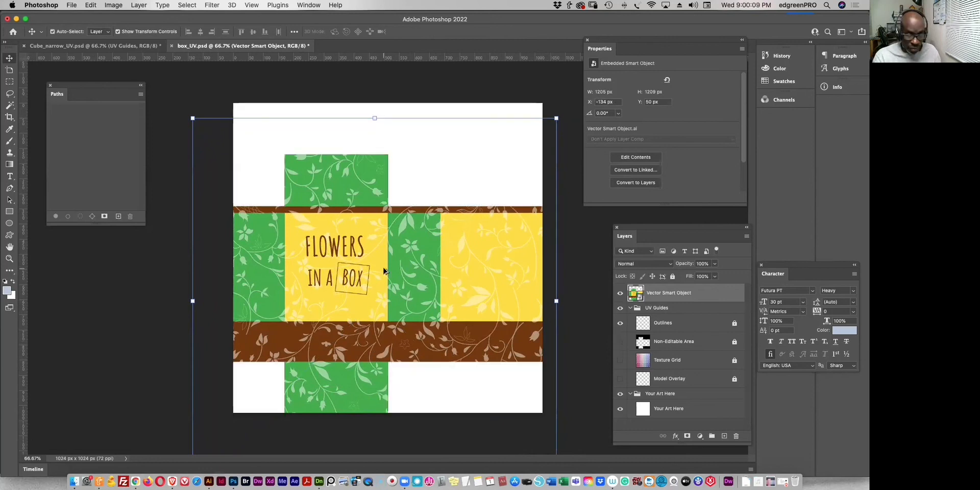
pyautogui.press('super+alt+shift+s')
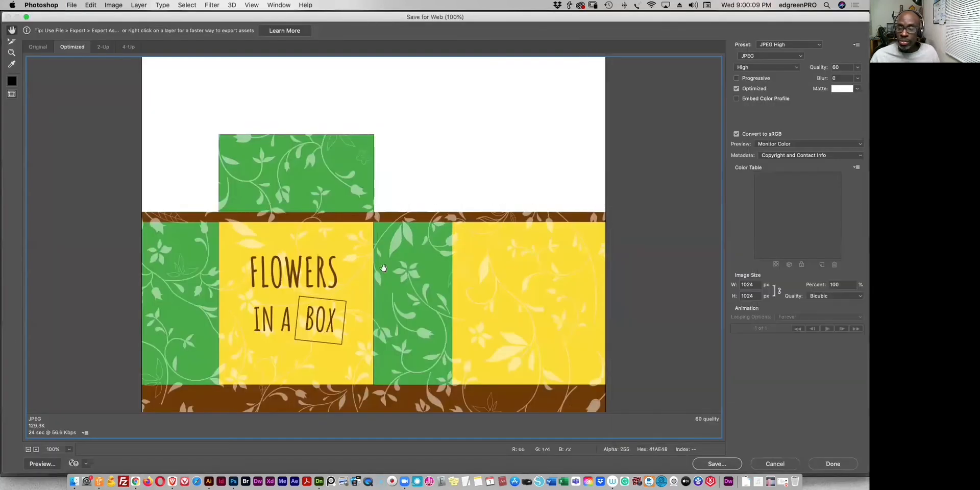
pyautogui.click(718, 464)
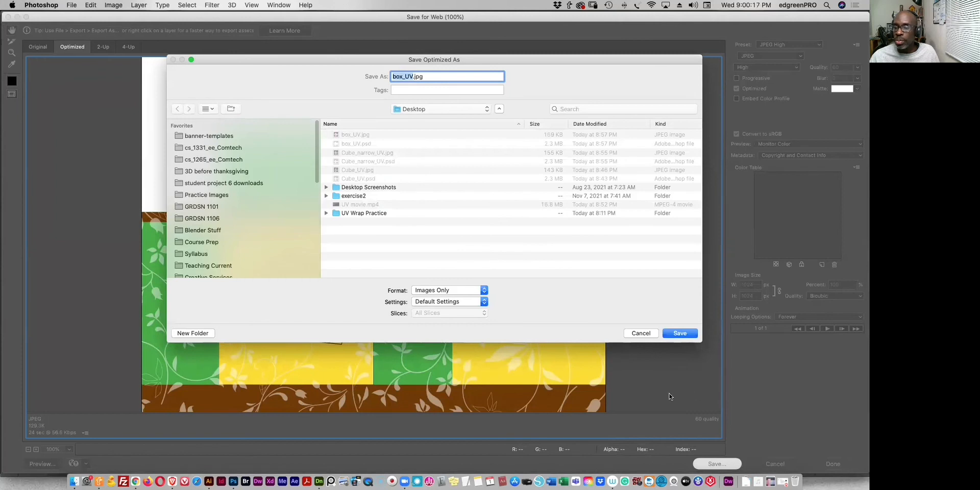
pyautogui.click(676, 333)
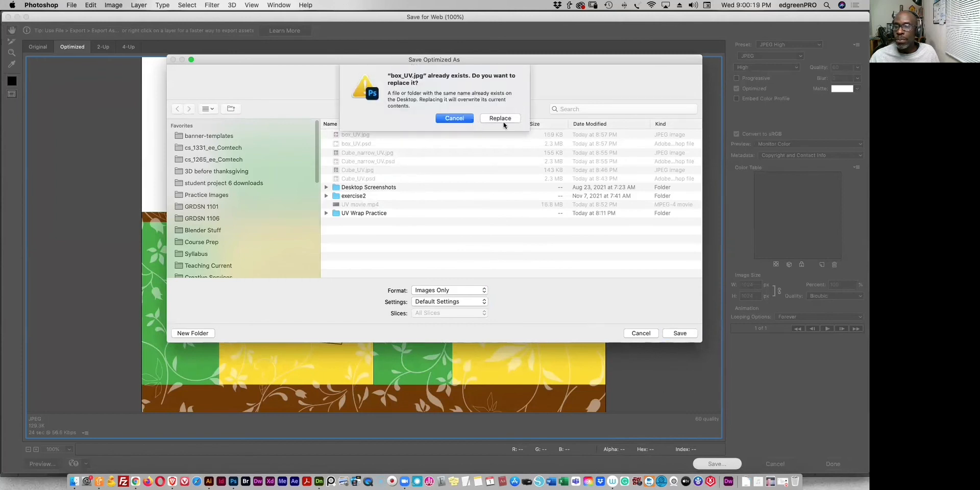
pyautogui.click(503, 121)
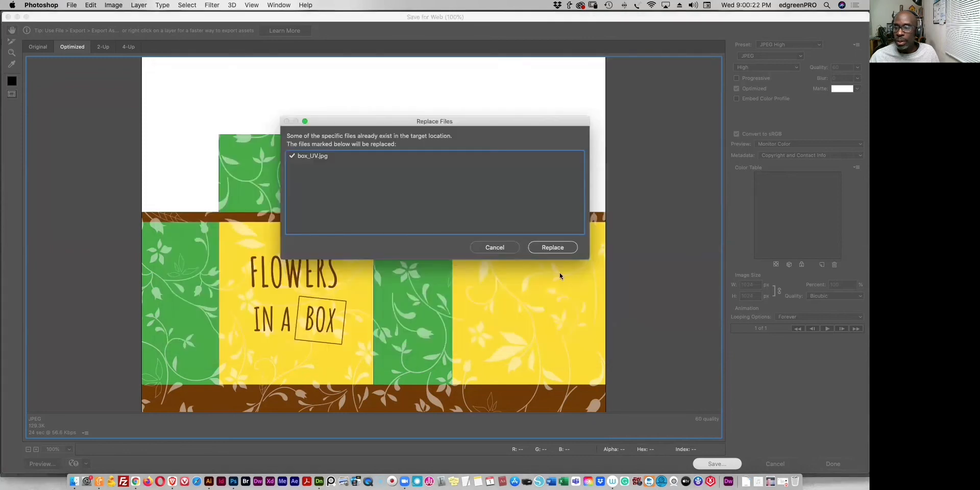
pyautogui.click(550, 249)
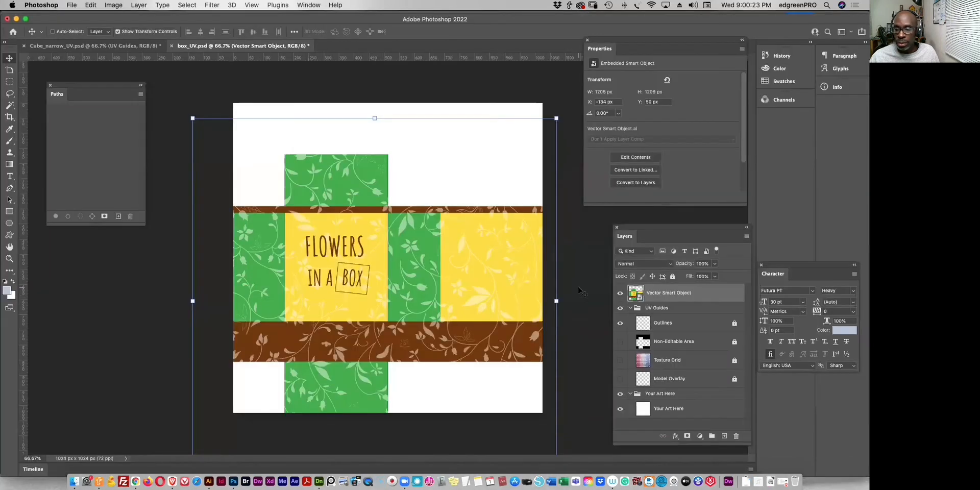
# Switch to Dimension and place the updated box_UV.jpg from the Desktop on the front box as a graphic.
pyautogui.click(319, 480)
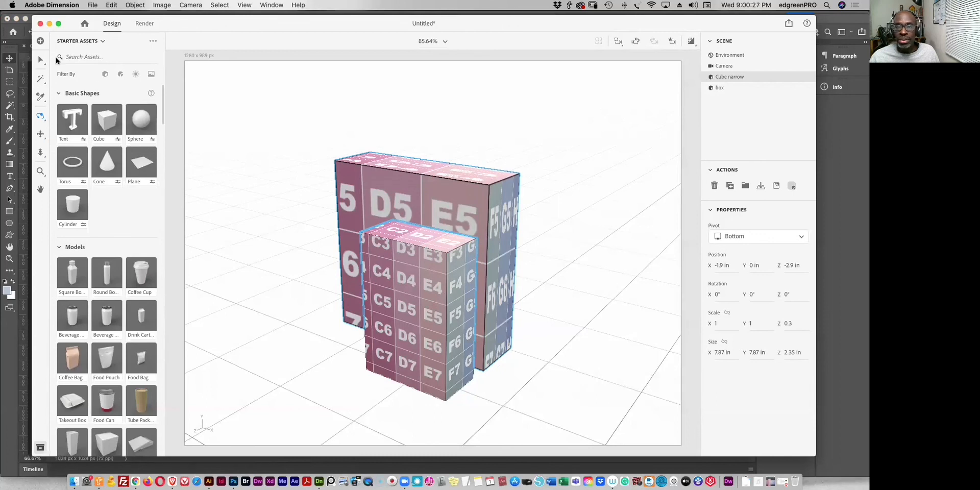
pyautogui.click(41, 60)
pyautogui.click(418, 287)
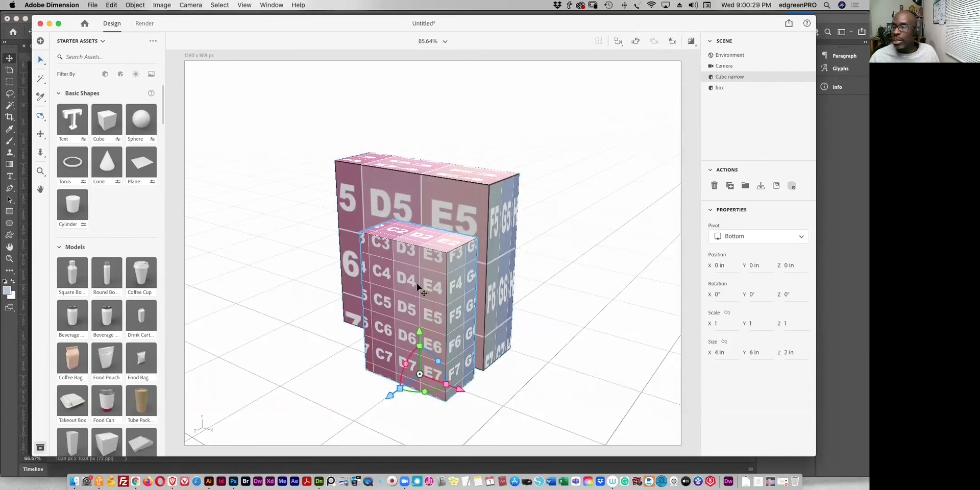
pyautogui.click(788, 186)
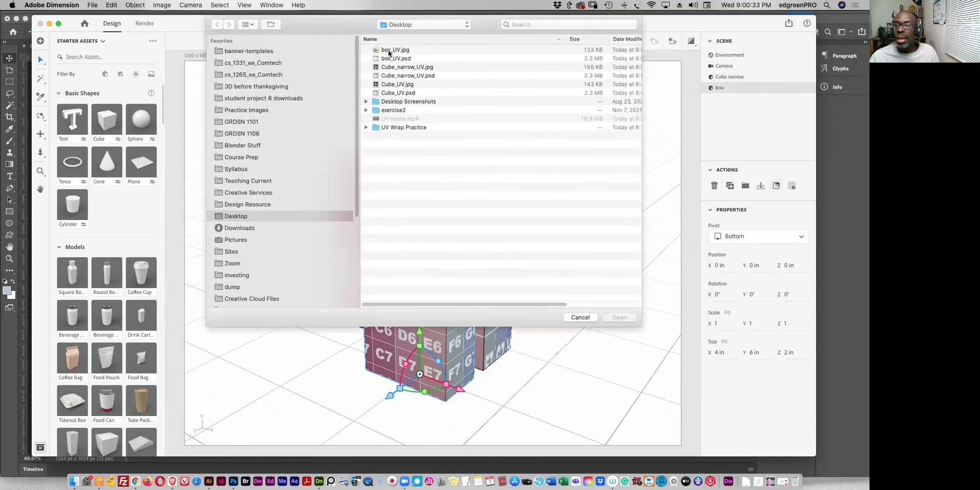
pyautogui.click(389, 50)
pyautogui.click(620, 317)
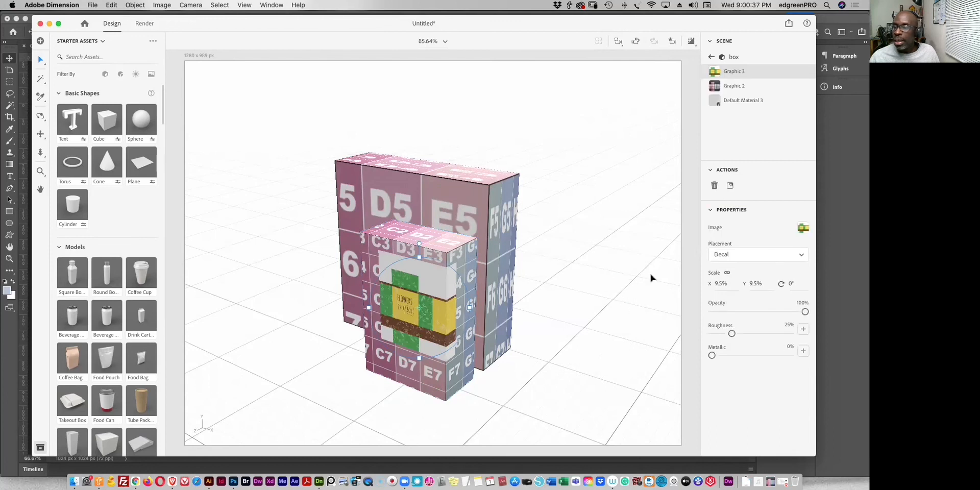
# Delete the old grid graphic from the box and set the floral graphic's placement to Fill.
pyautogui.click(734, 86)
pyautogui.click(714, 185)
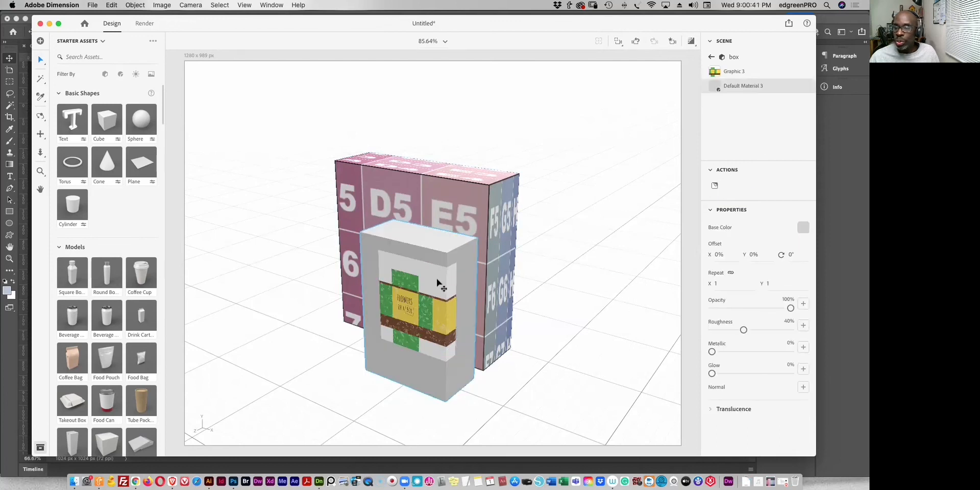
pyautogui.click(739, 73)
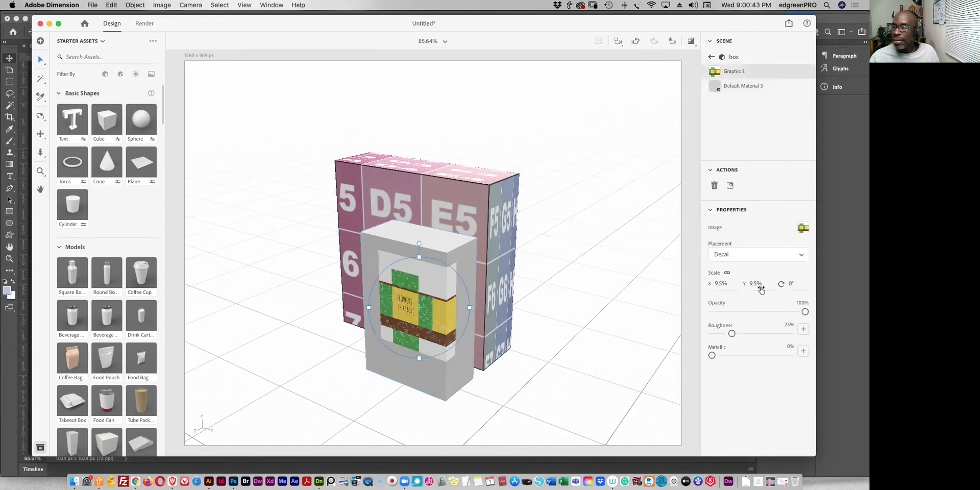
pyautogui.click(746, 256)
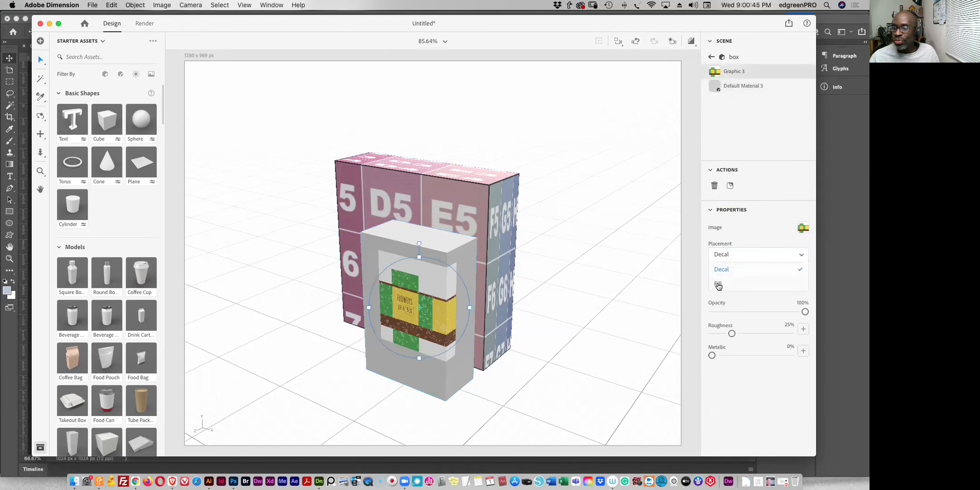
pyautogui.click(718, 285)
# Move the narrow cube back to about X -0.4 in, Z -6.2 in and shrink it to about 5.69 x 5.69 x 1.7 in.
pyautogui.scroll(3, 486, 292)
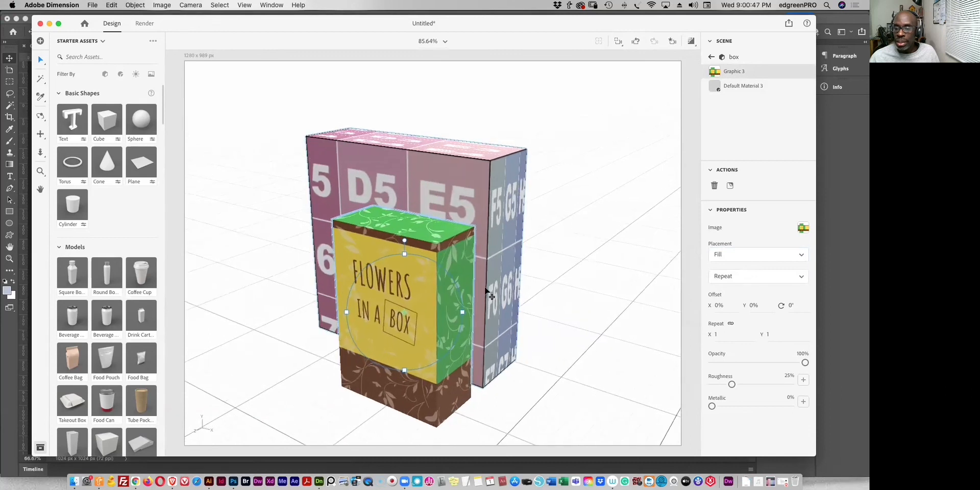
pyautogui.scroll(3, 486, 292)
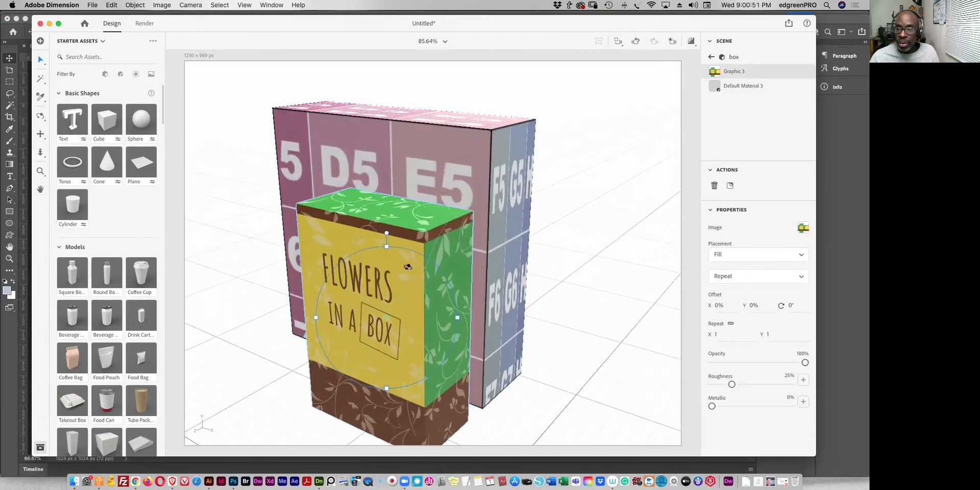
pyautogui.moveTo(408, 266); pyautogui.dragTo(404, 285)
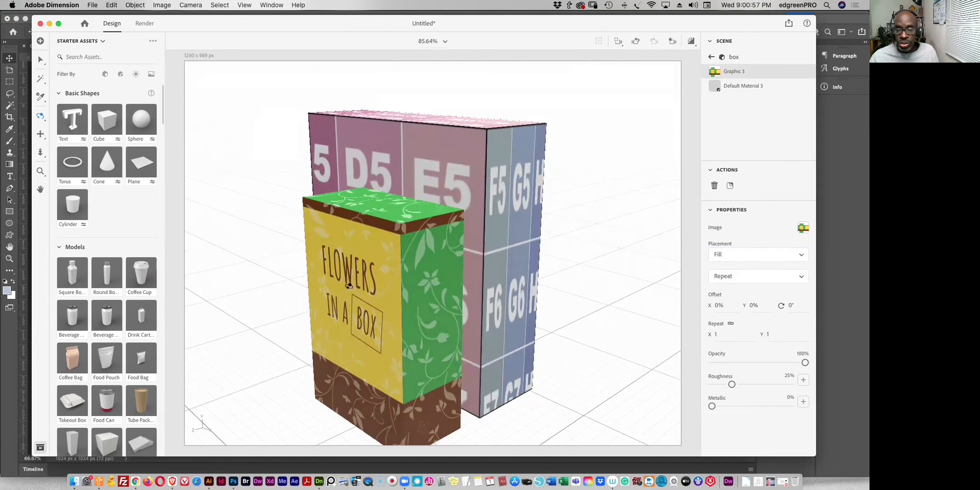
pyautogui.press('2')
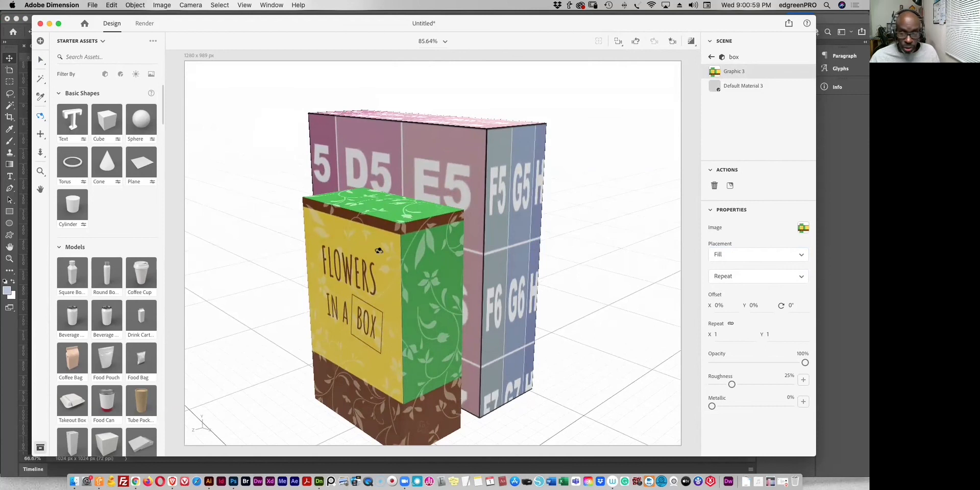
pyautogui.moveTo(388, 258); pyautogui.dragTo(413, 228)
pyautogui.click(41, 62)
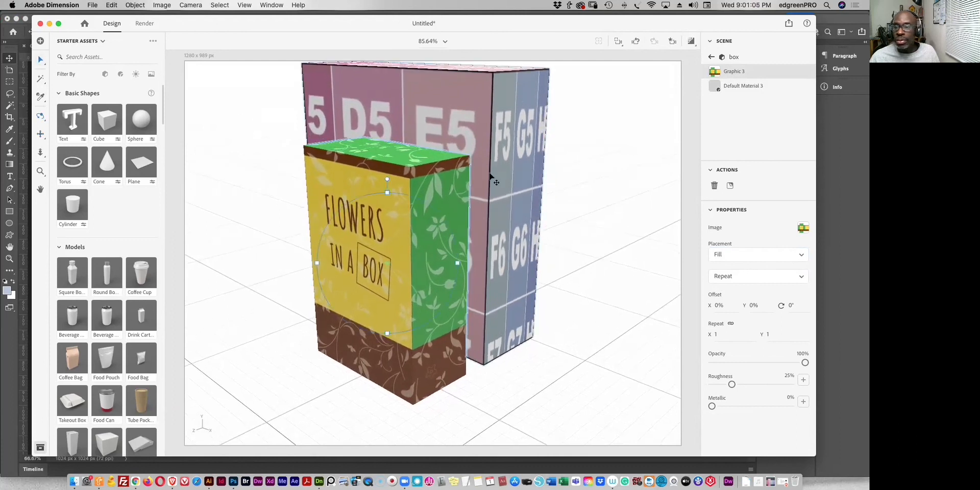
pyautogui.click(479, 282)
pyautogui.moveTo(406, 332); pyautogui.dragTo(448, 321)
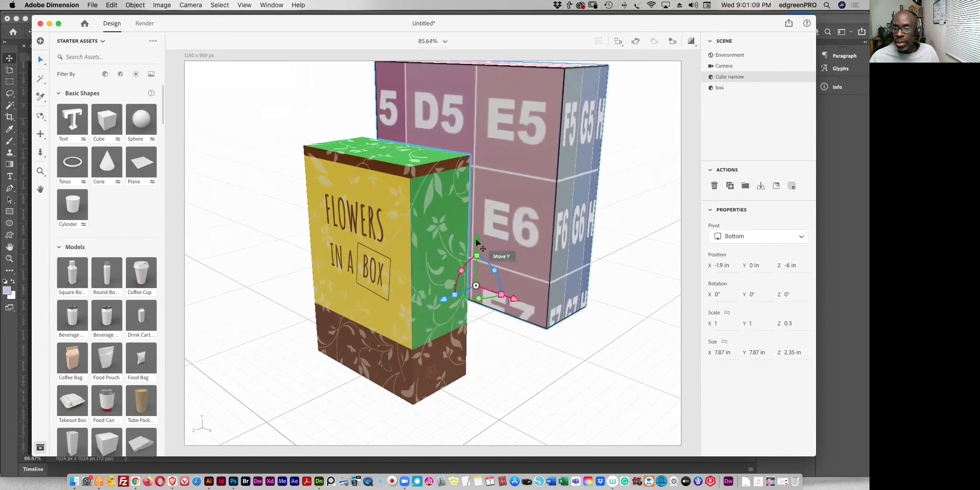
pyautogui.moveTo(477, 255); pyautogui.dragTo(462, 263)
pyautogui.moveTo(514, 303); pyautogui.dragTo(553, 313)
pyautogui.moveTo(474, 312); pyautogui.dragTo(483, 310)
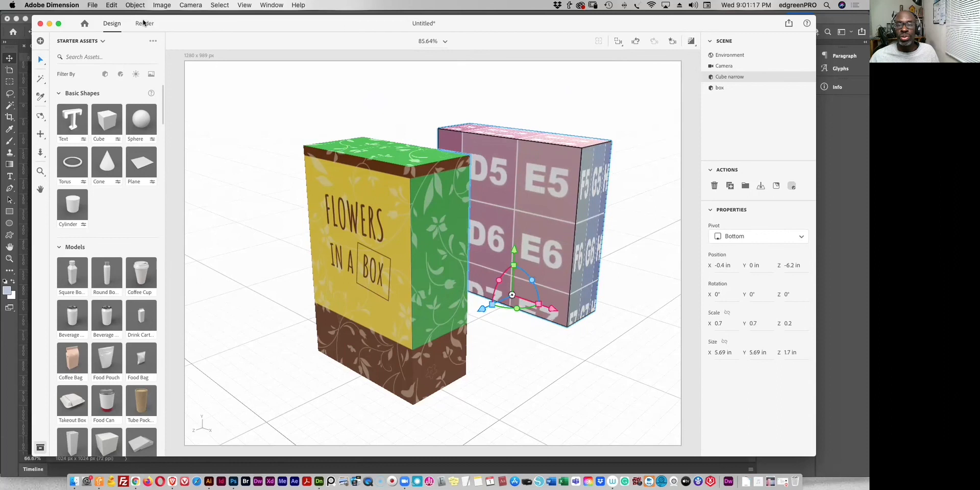
# Render the scene to the Desktop at Low (Fast) quality as PNG only, without the PSD format.
pyautogui.click(143, 23)
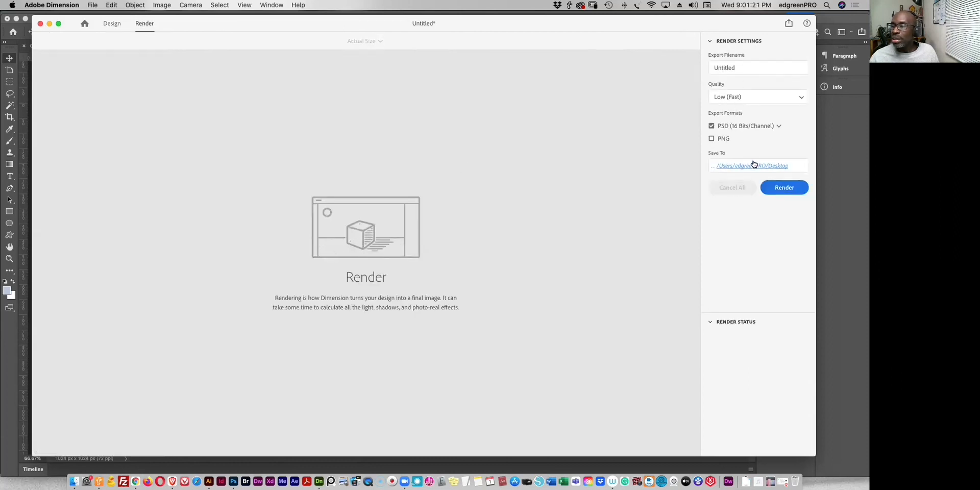
pyautogui.click(711, 125)
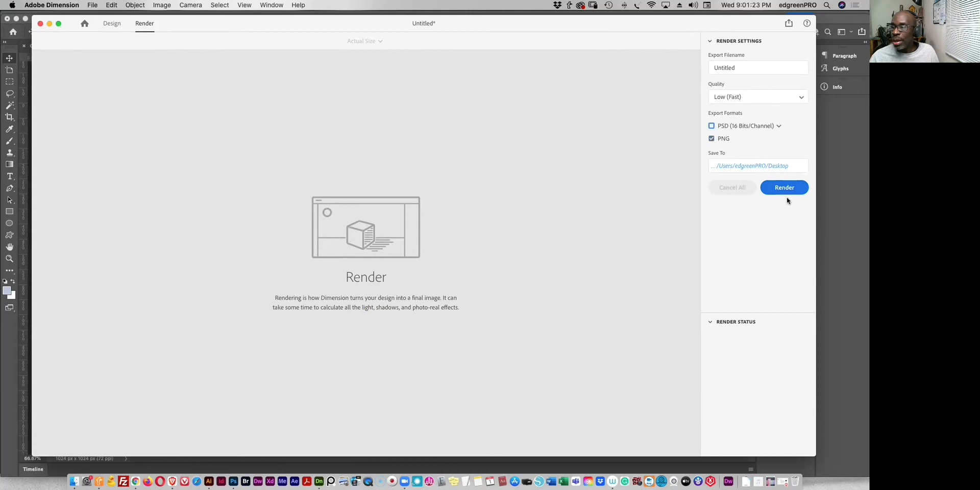
pyautogui.click(784, 187)
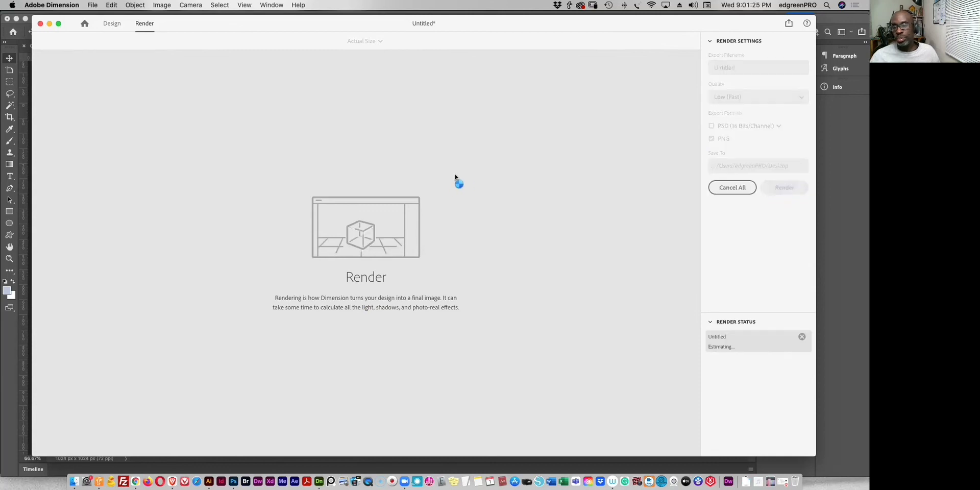